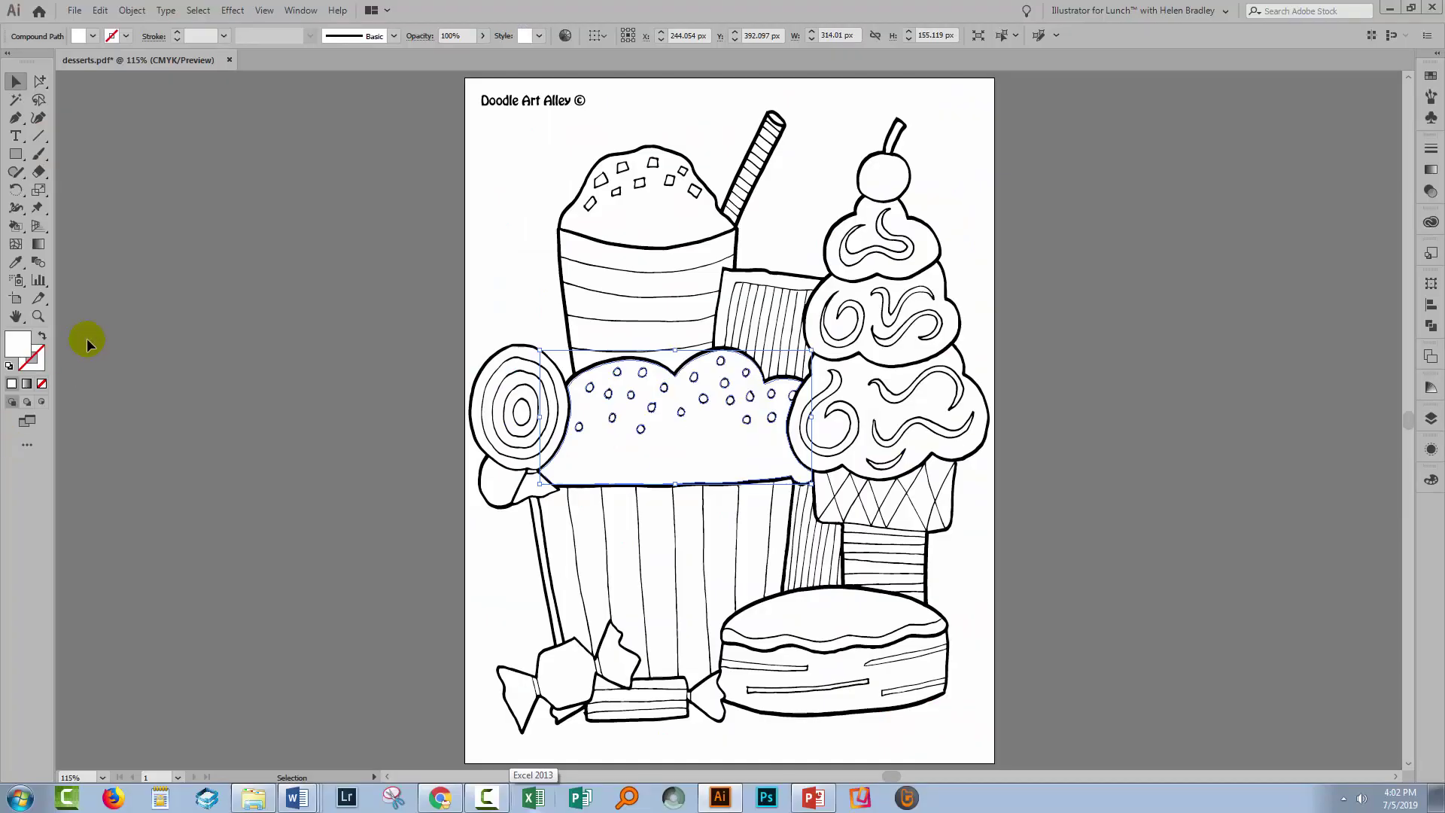
- Float the Layers panel and enlarge it to list Layer 1's many paths and compound paths
{"action": "left_click", "coordinate": [134, 259]}
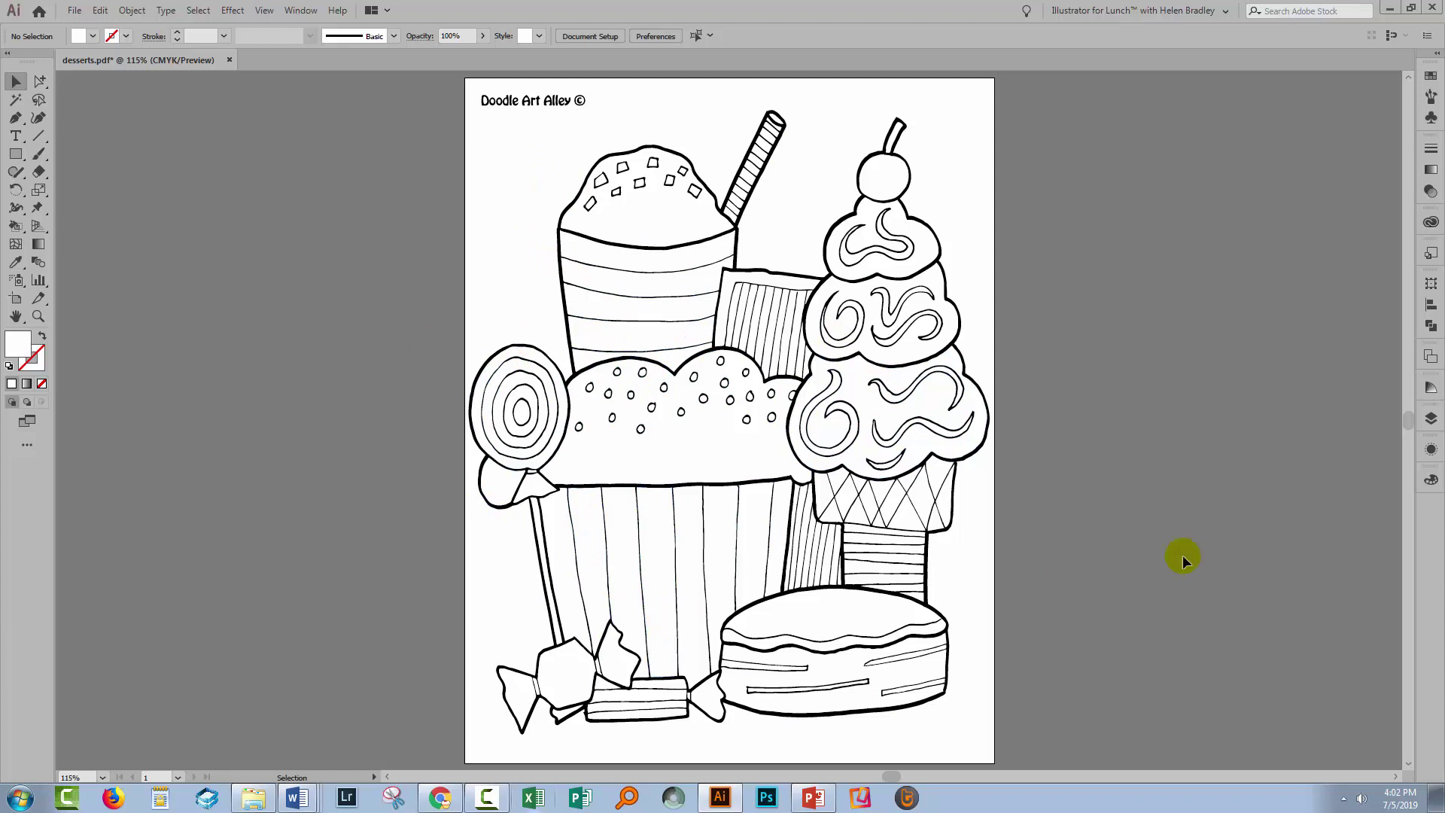
{"action": "left_click", "coordinate": [1431, 421]}
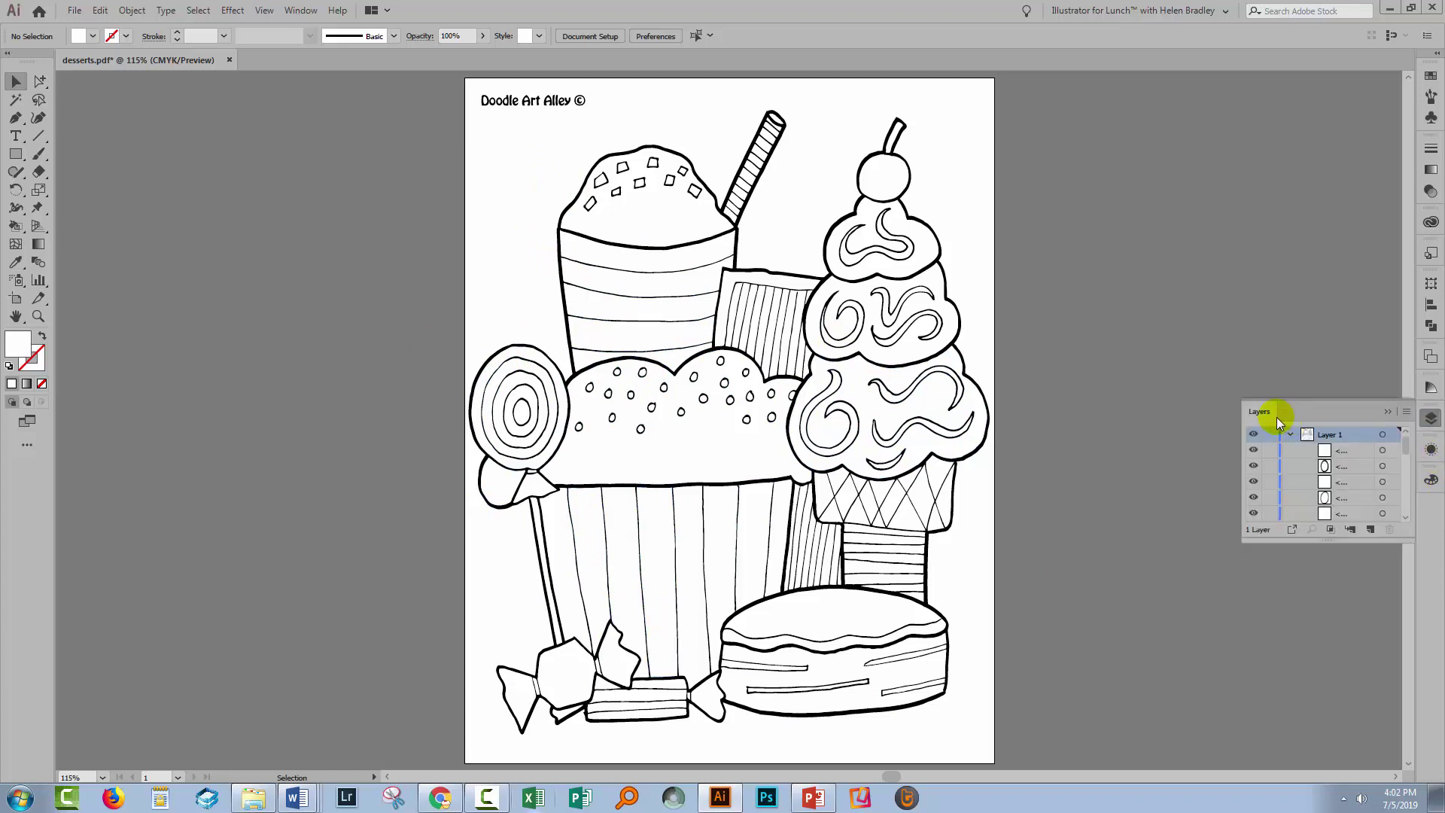
{"action": "left_click_drag", "start_coordinate": [1263, 414], "coordinate": [1077, 238]}
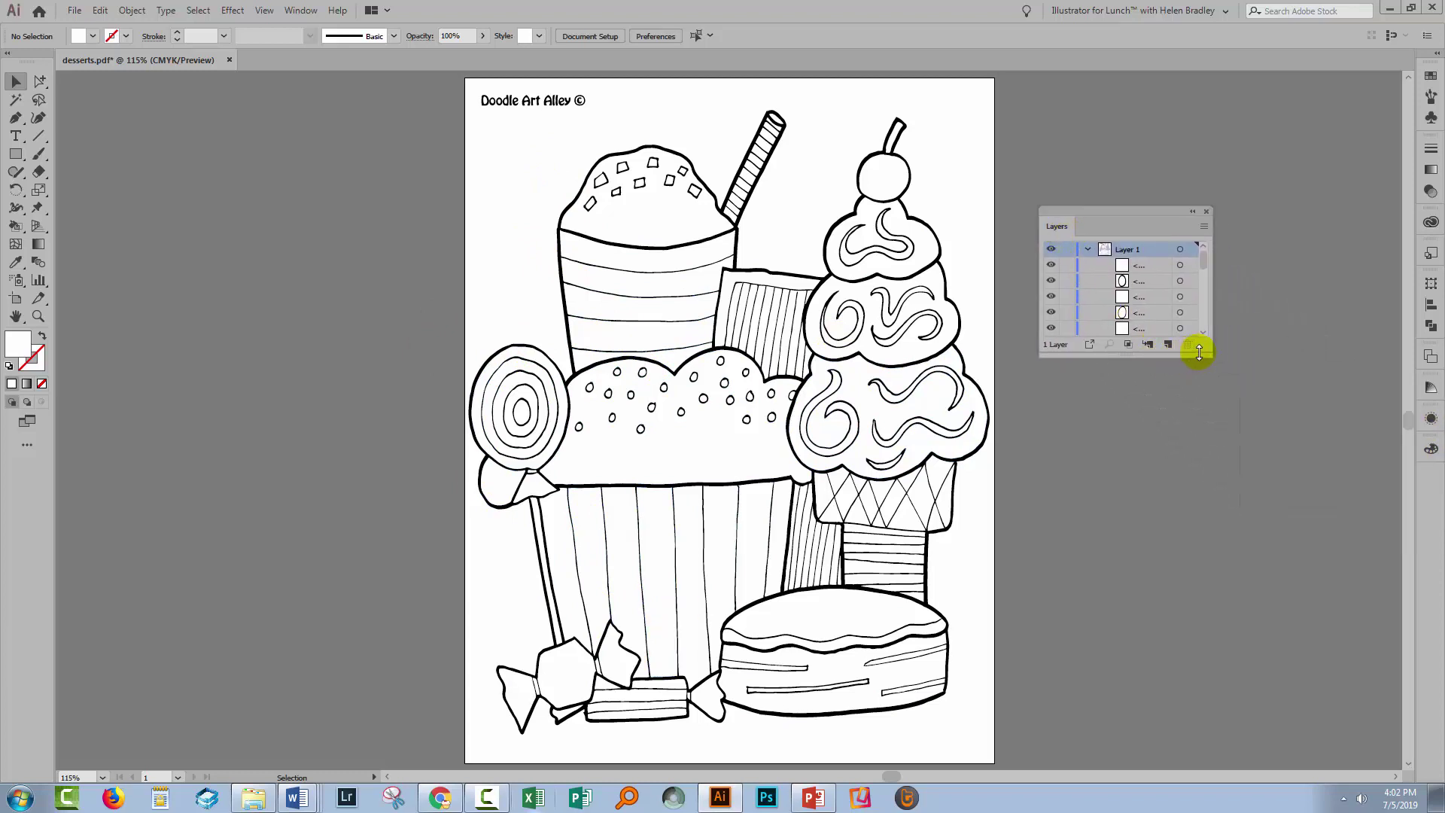
{"action": "left_click_drag", "start_coordinate": [1225, 360], "coordinate": [1374, 684]}
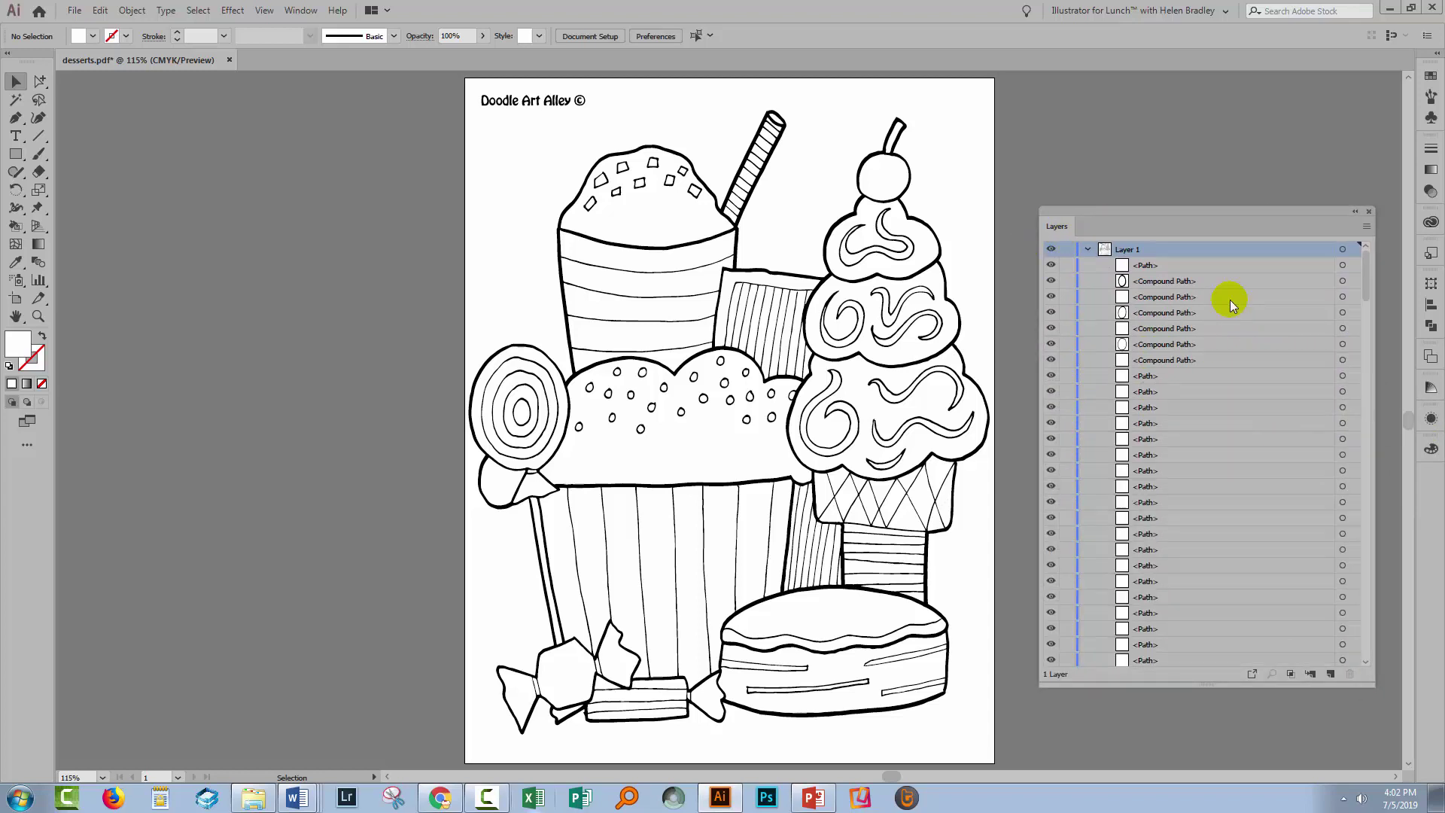
{"action": "left_click_drag", "start_coordinate": [1362, 265], "coordinate": [1347, 658]}
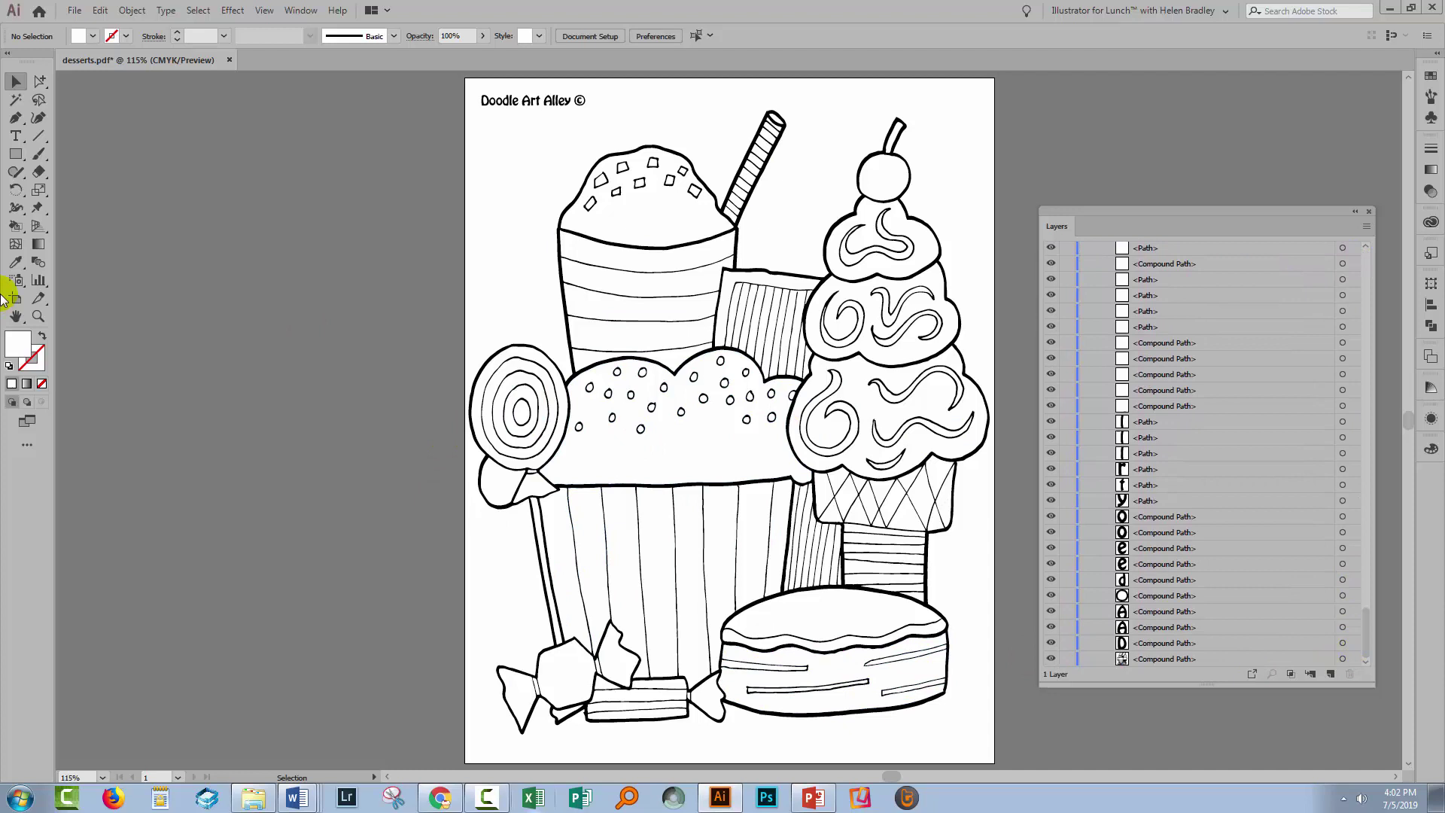
- Fill the lower-left ice cream swirl with a magenta from the Color Picker, then close the Layers panel
{"action": "left_click", "coordinate": [839, 450]}
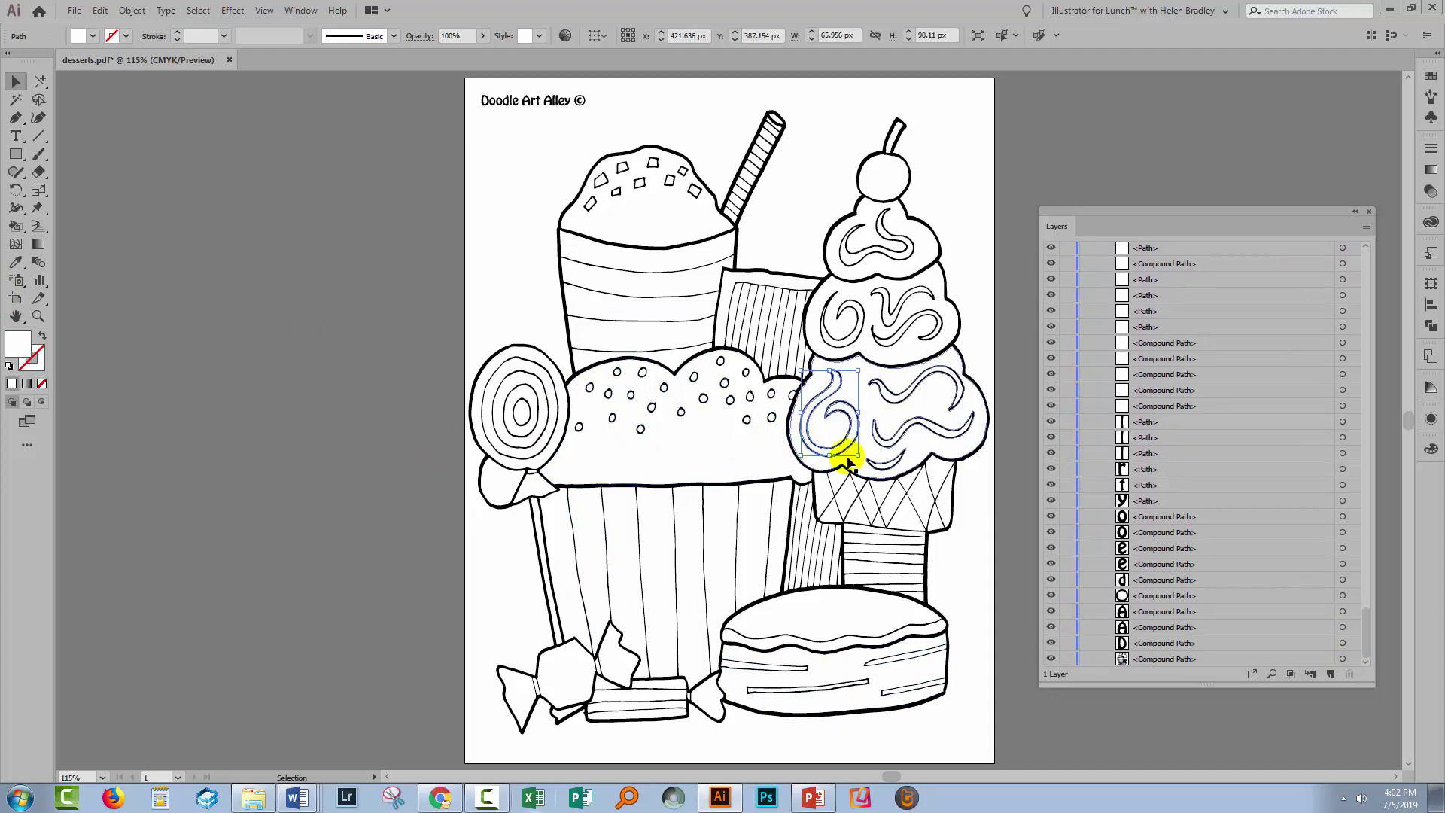
{"action": "double_click", "coordinate": [11, 345]}
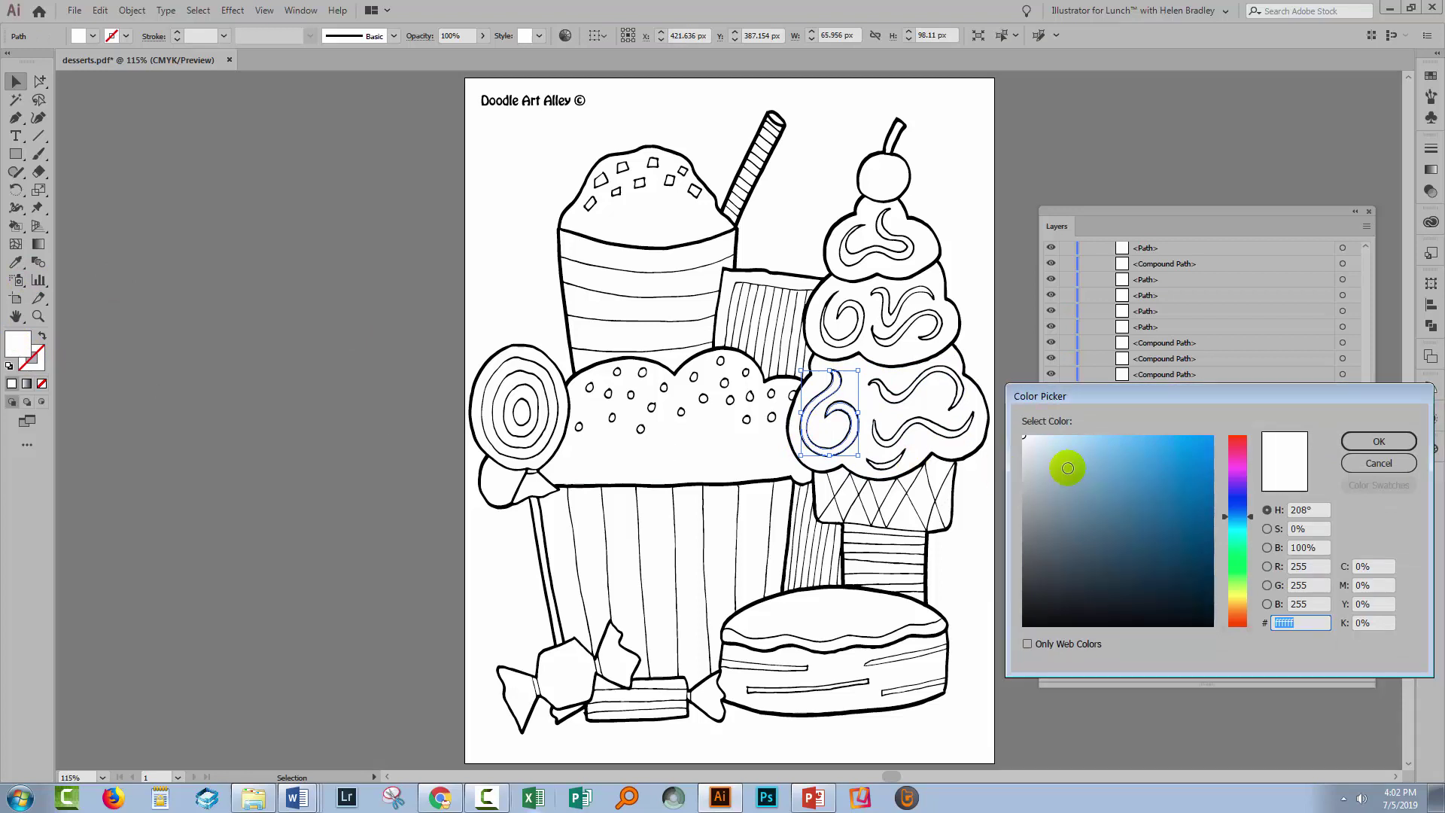
{"action": "left_click", "coordinate": [1238, 466]}
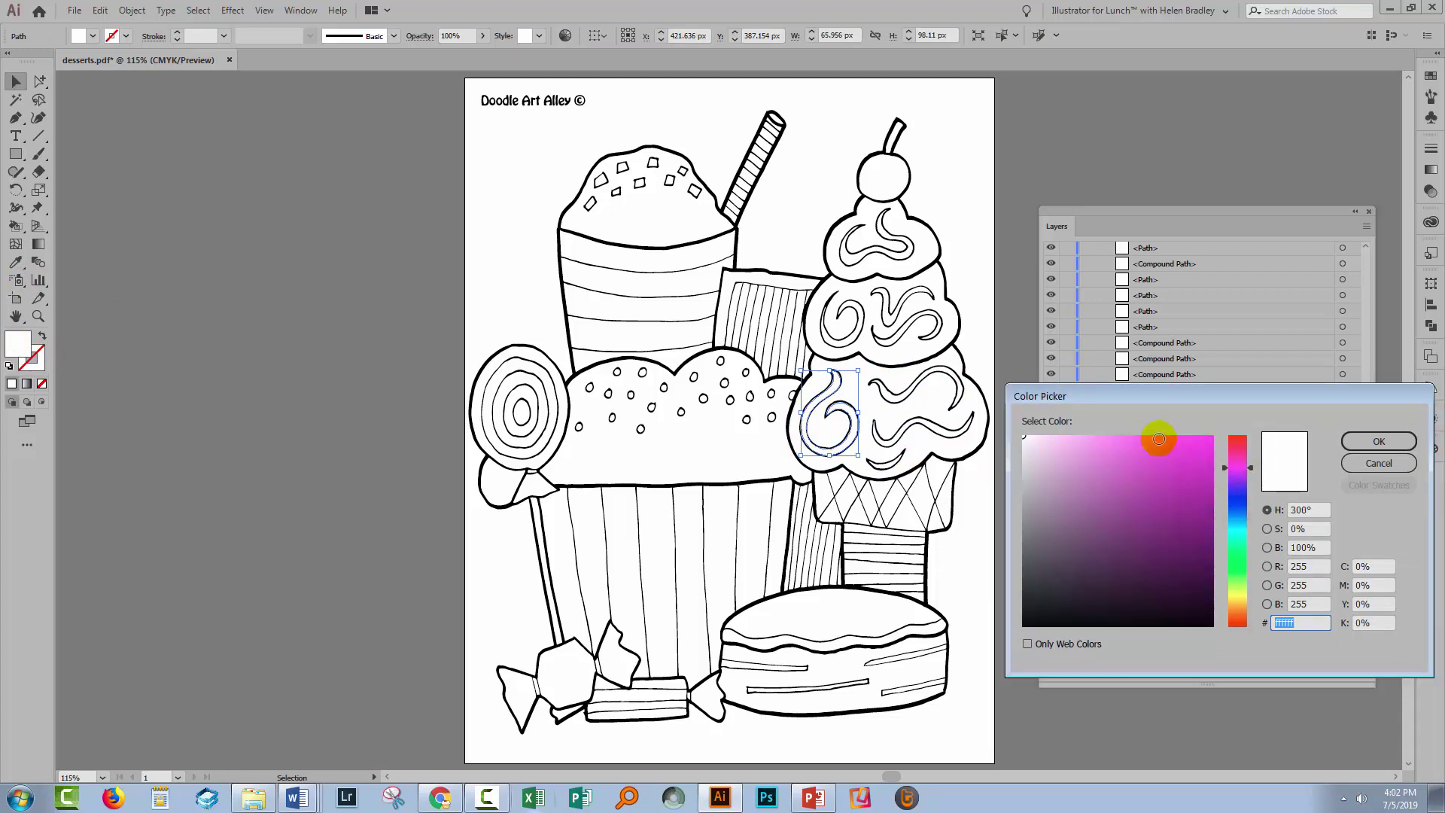
{"action": "left_click", "coordinate": [1160, 438]}
{"action": "left_click", "coordinate": [1380, 442]}
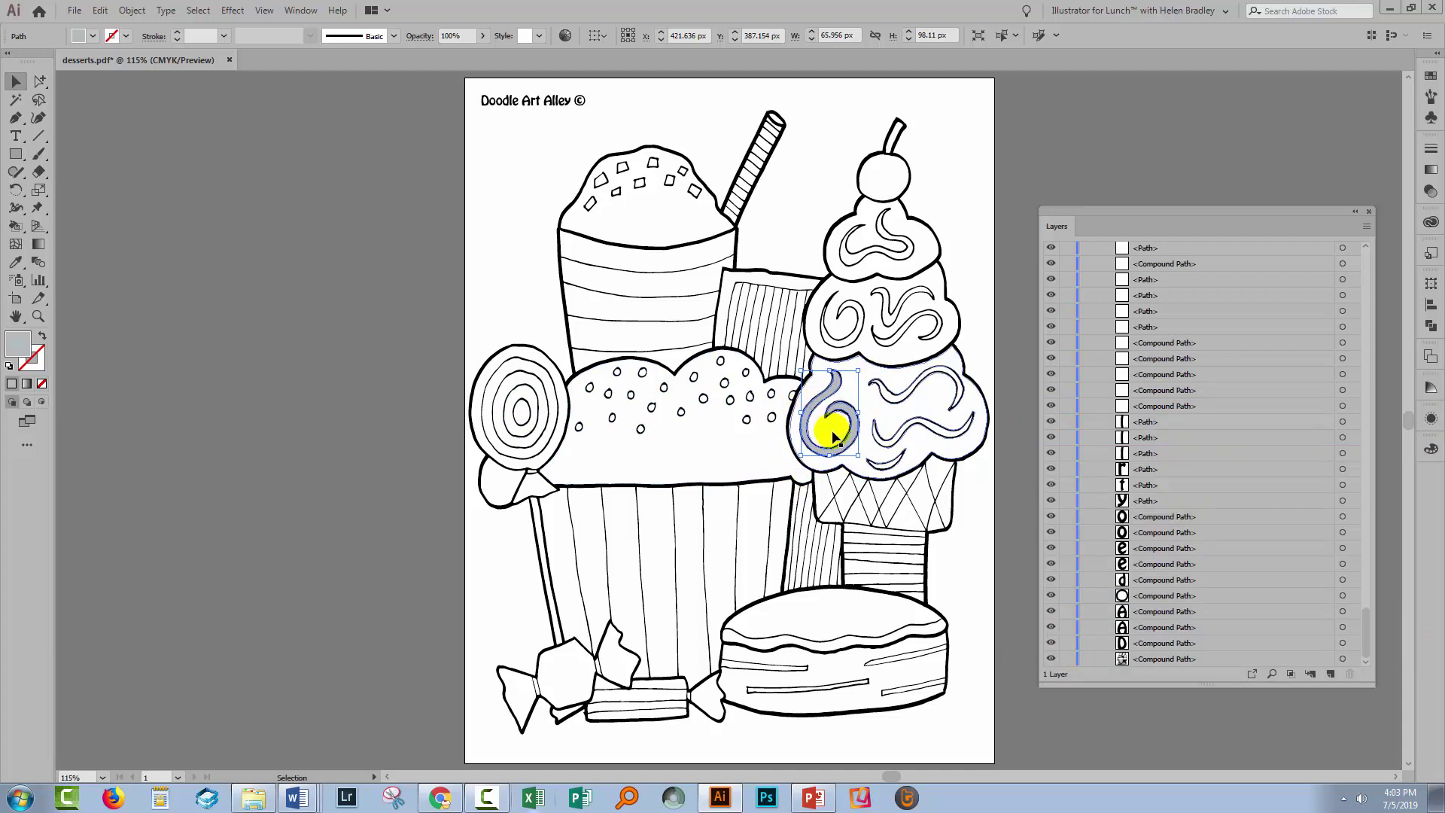
{"action": "left_click", "coordinate": [1370, 209]}
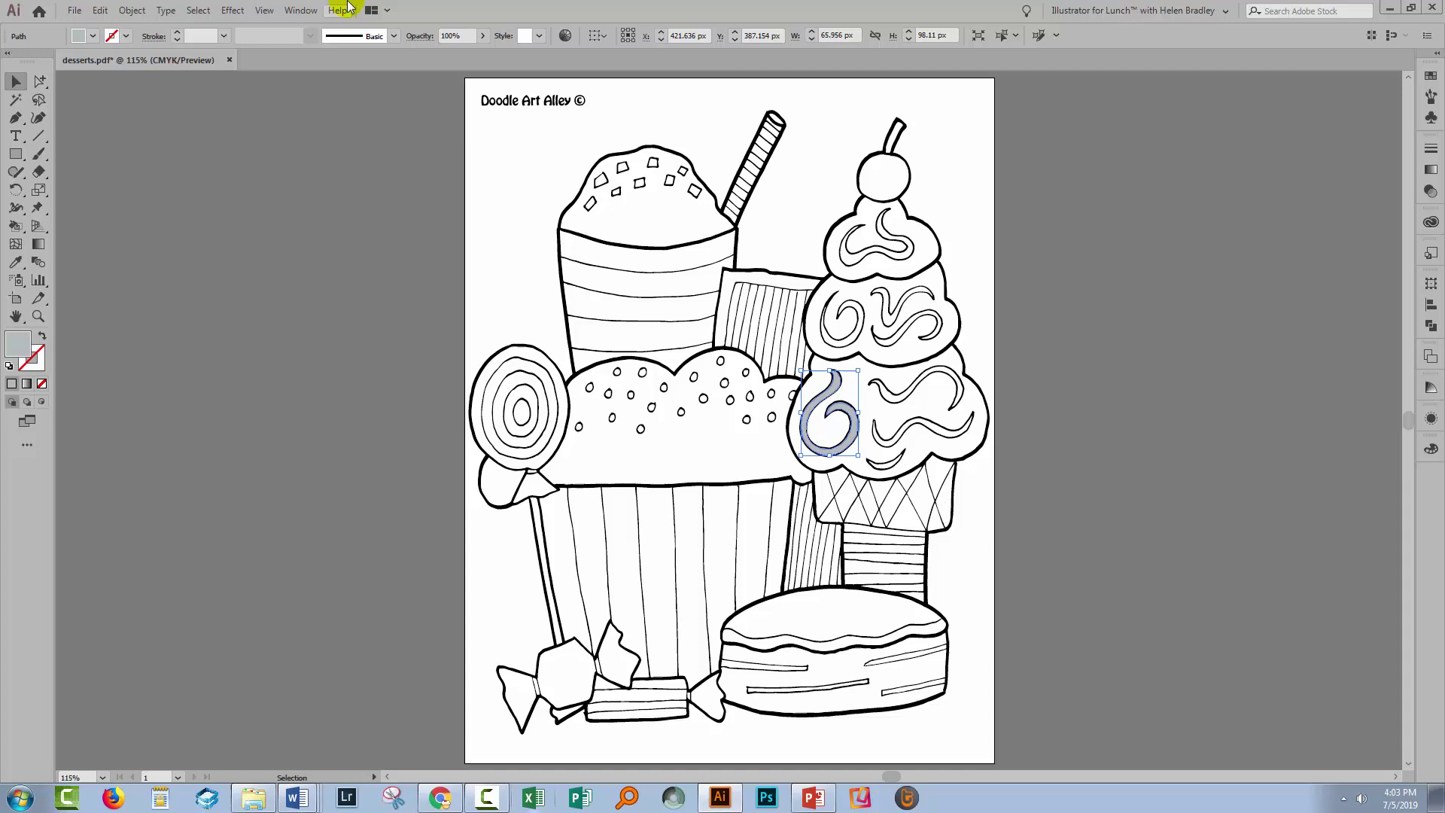
- Show the Color panel in RGB mode and fill the selected swirl with pink f77ff7
{"action": "left_click", "coordinate": [300, 9]}
{"action": "left_click", "coordinate": [367, 281]}
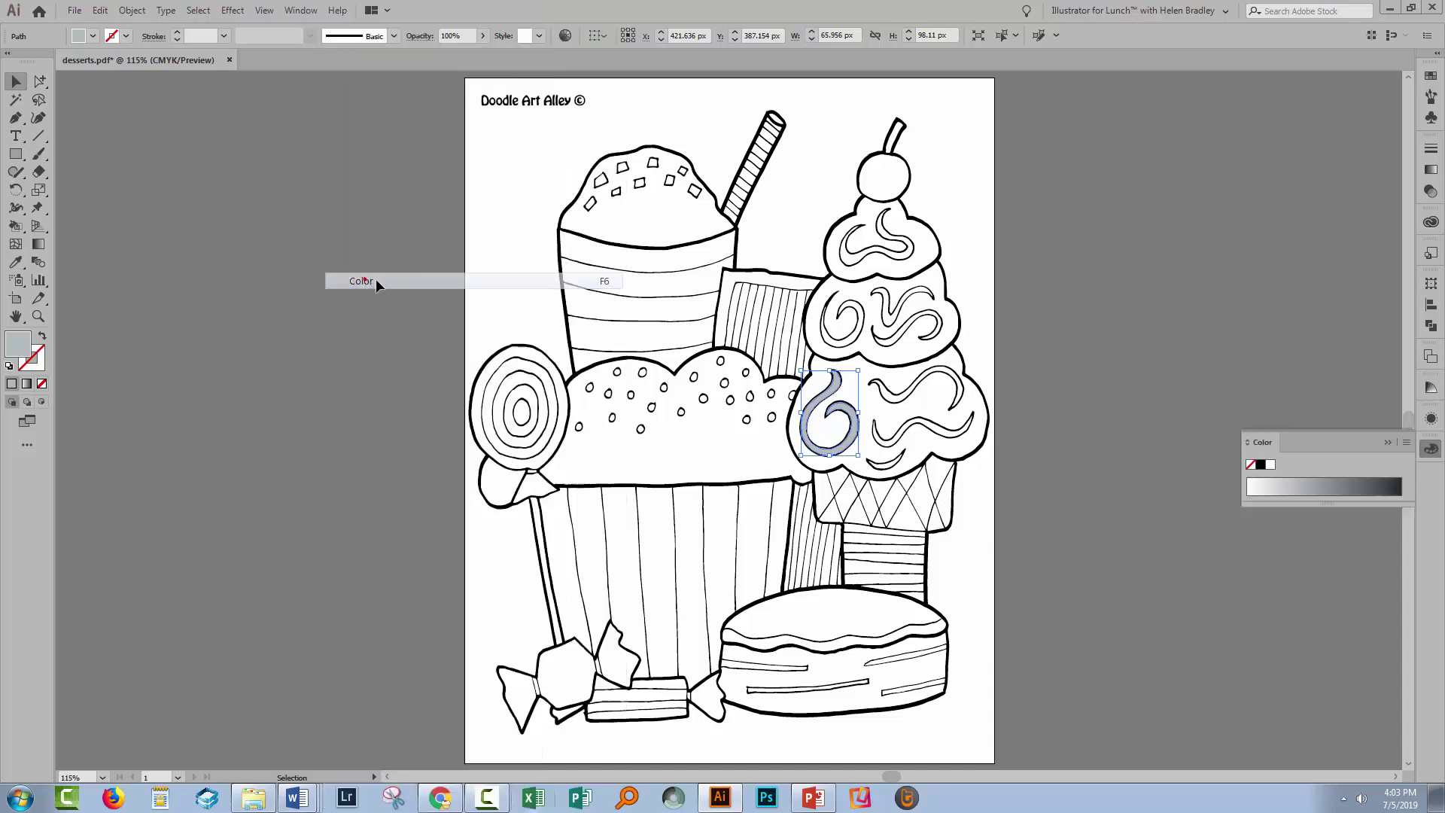
{"action": "left_click", "coordinate": [1407, 444]}
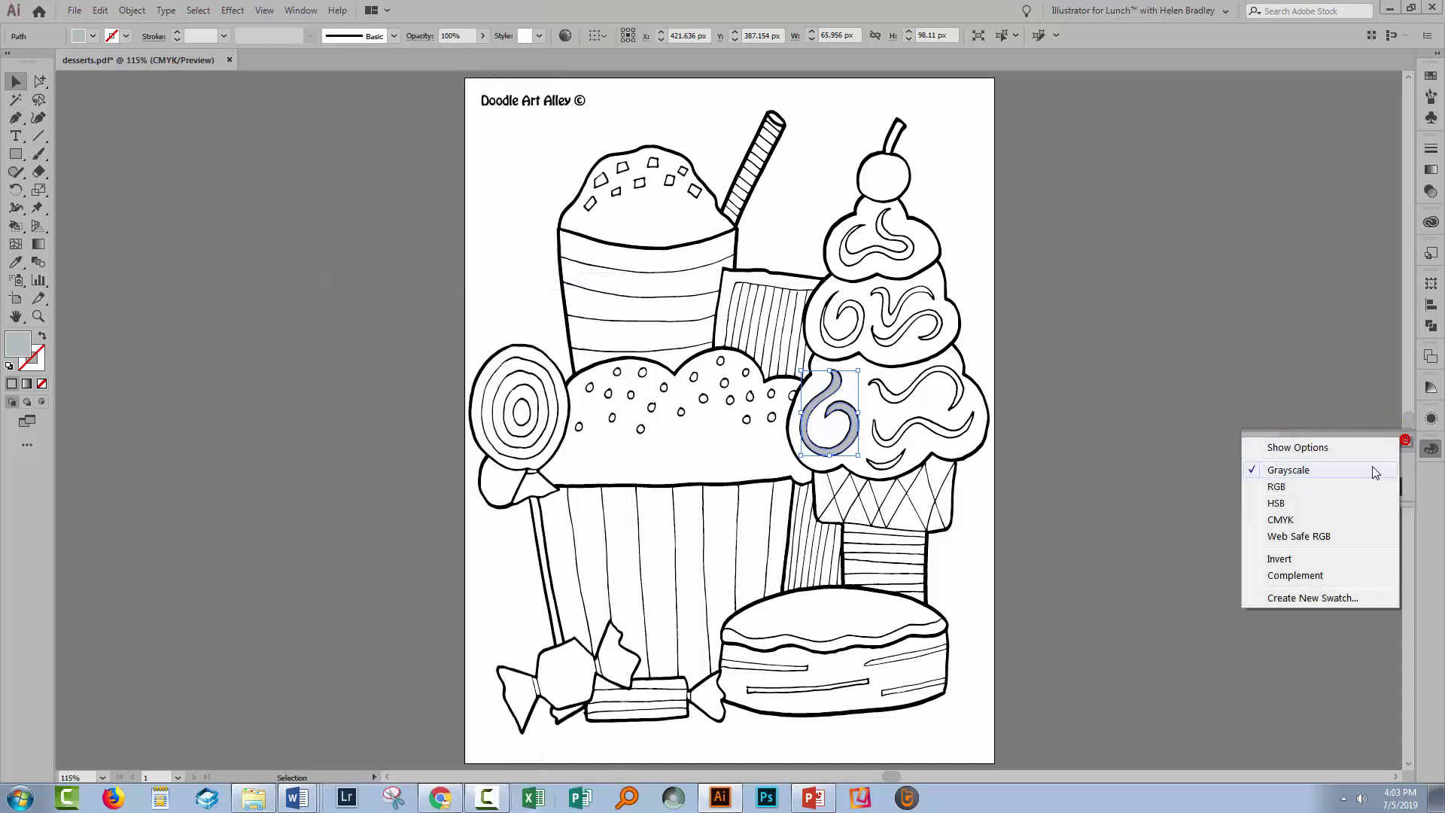
{"action": "left_click", "coordinate": [1368, 490]}
{"action": "left_click", "coordinate": [1274, 486]}
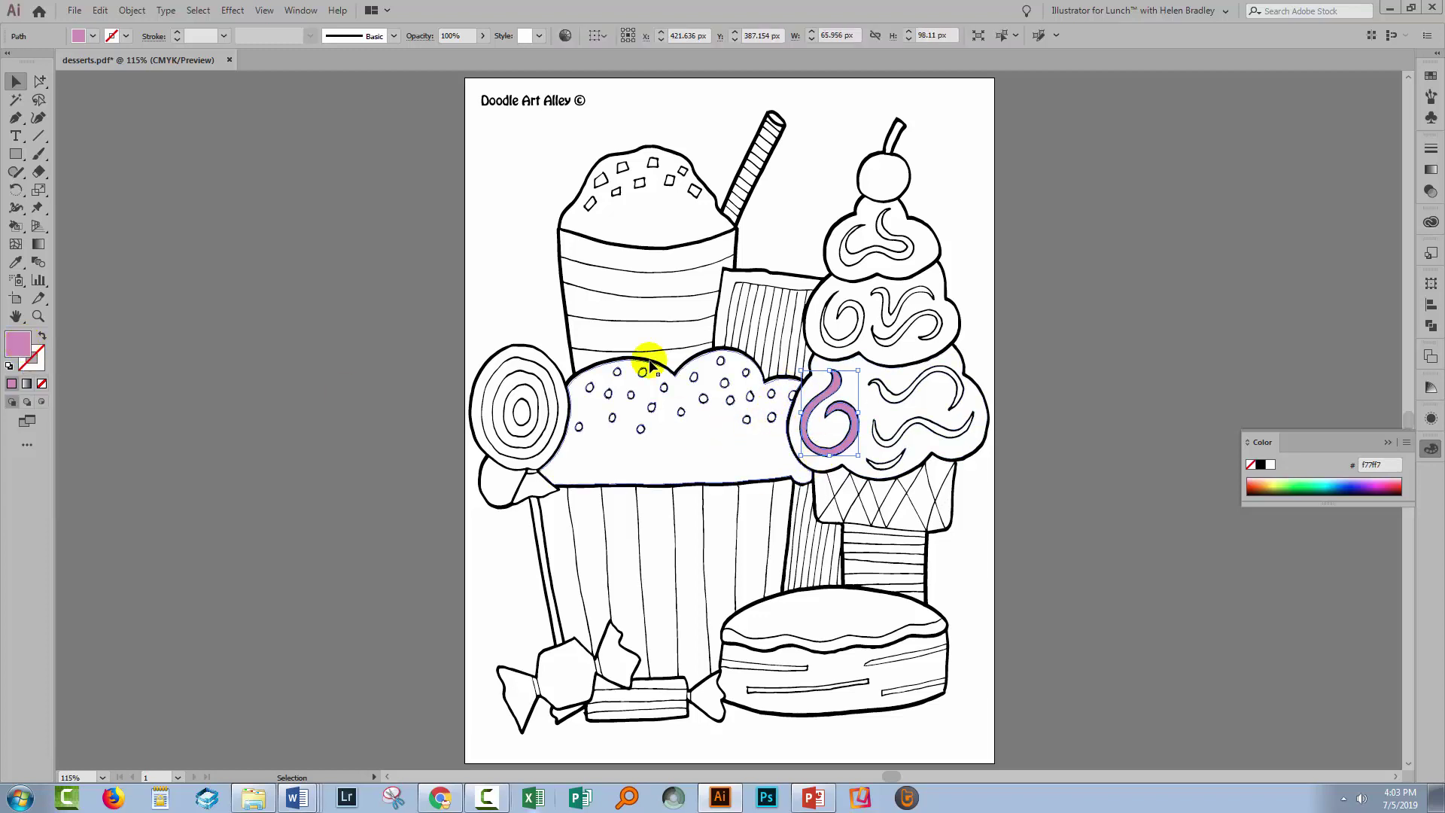
- Select the lollipop and the middle and top swirls in turn, then clear the selection and collapse the Color panel
{"action": "left_click", "coordinate": [515, 304]}
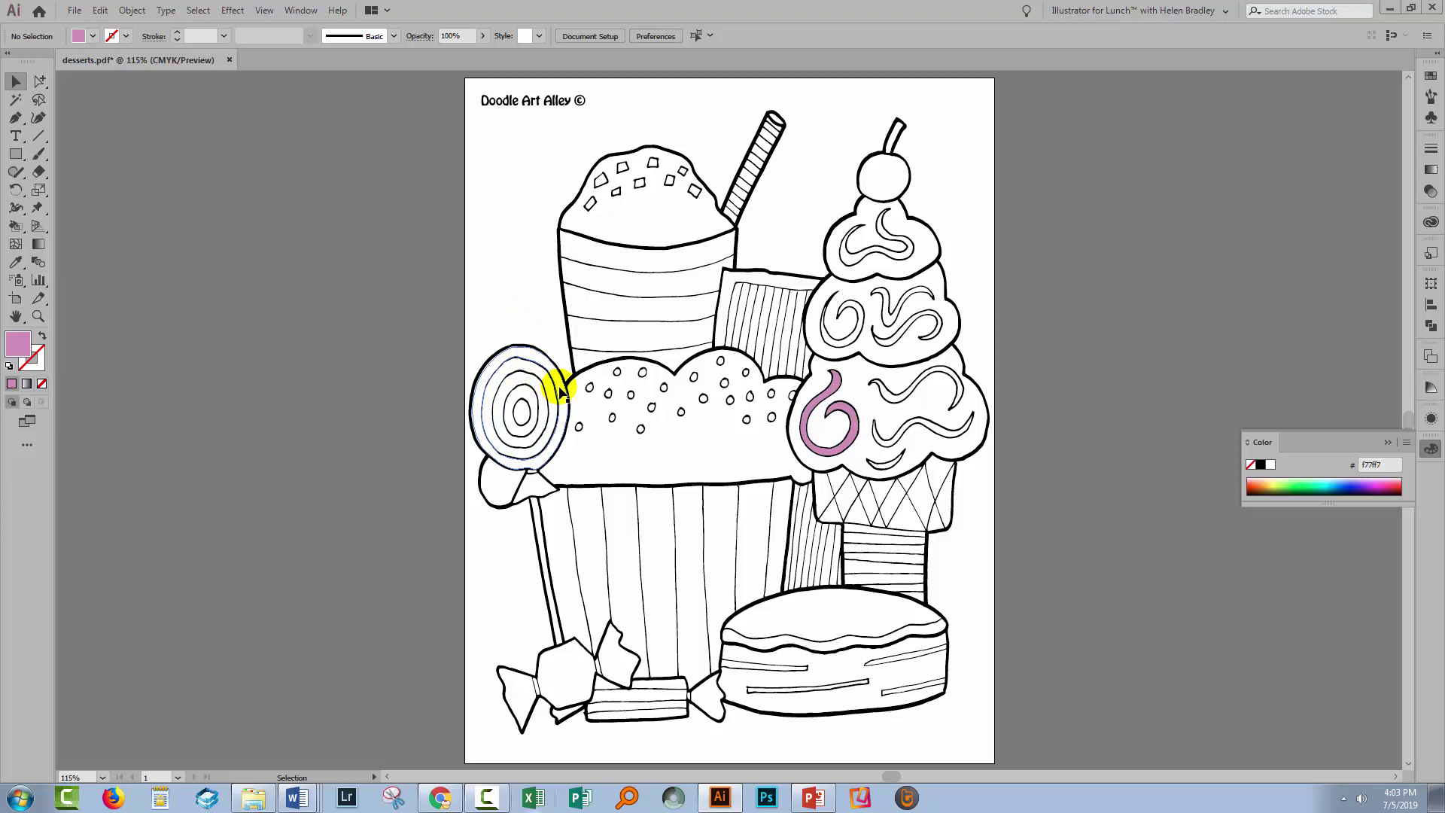
{"action": "left_click", "coordinate": [560, 411]}
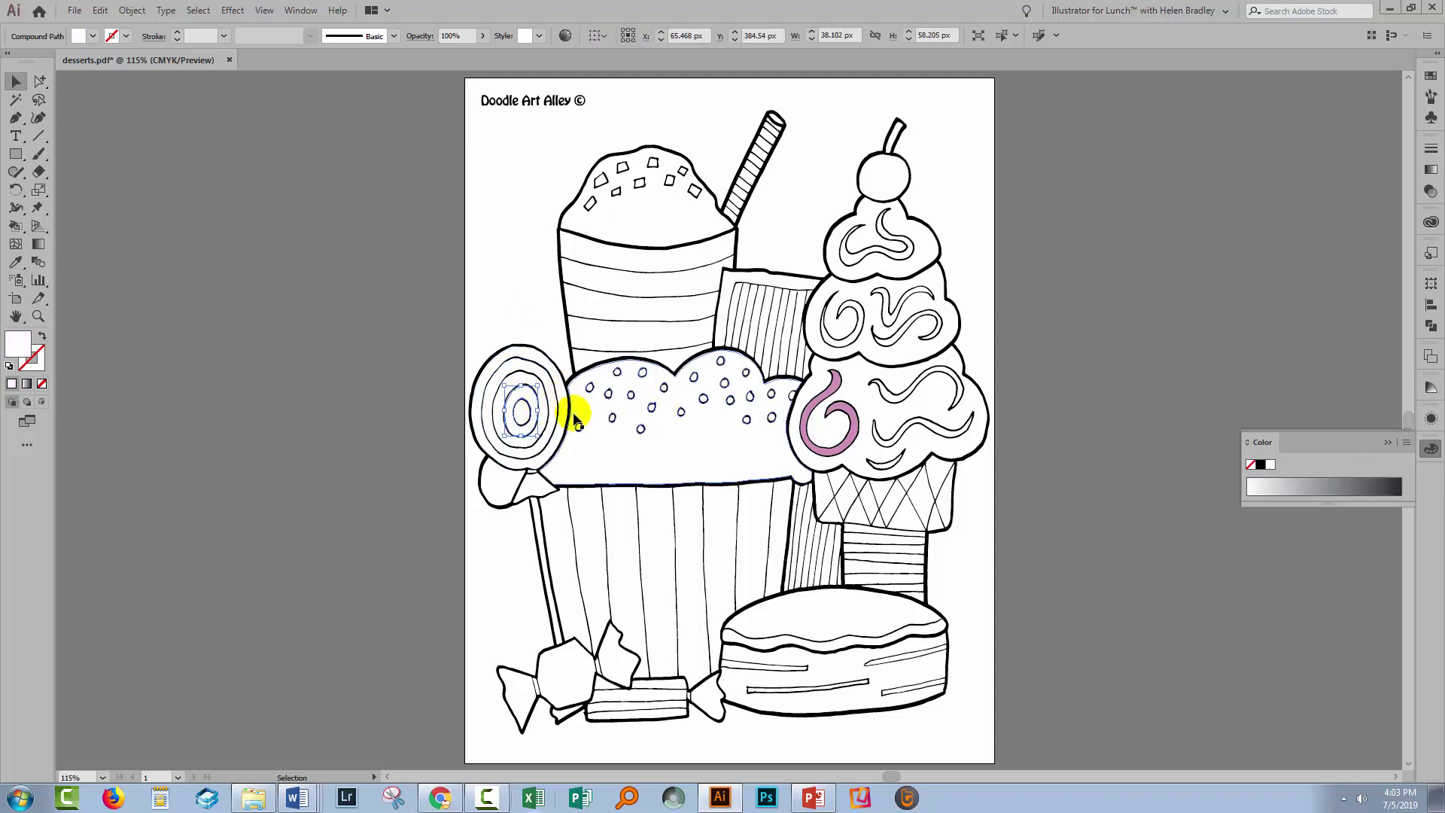
{"action": "left_click", "coordinate": [909, 335]}
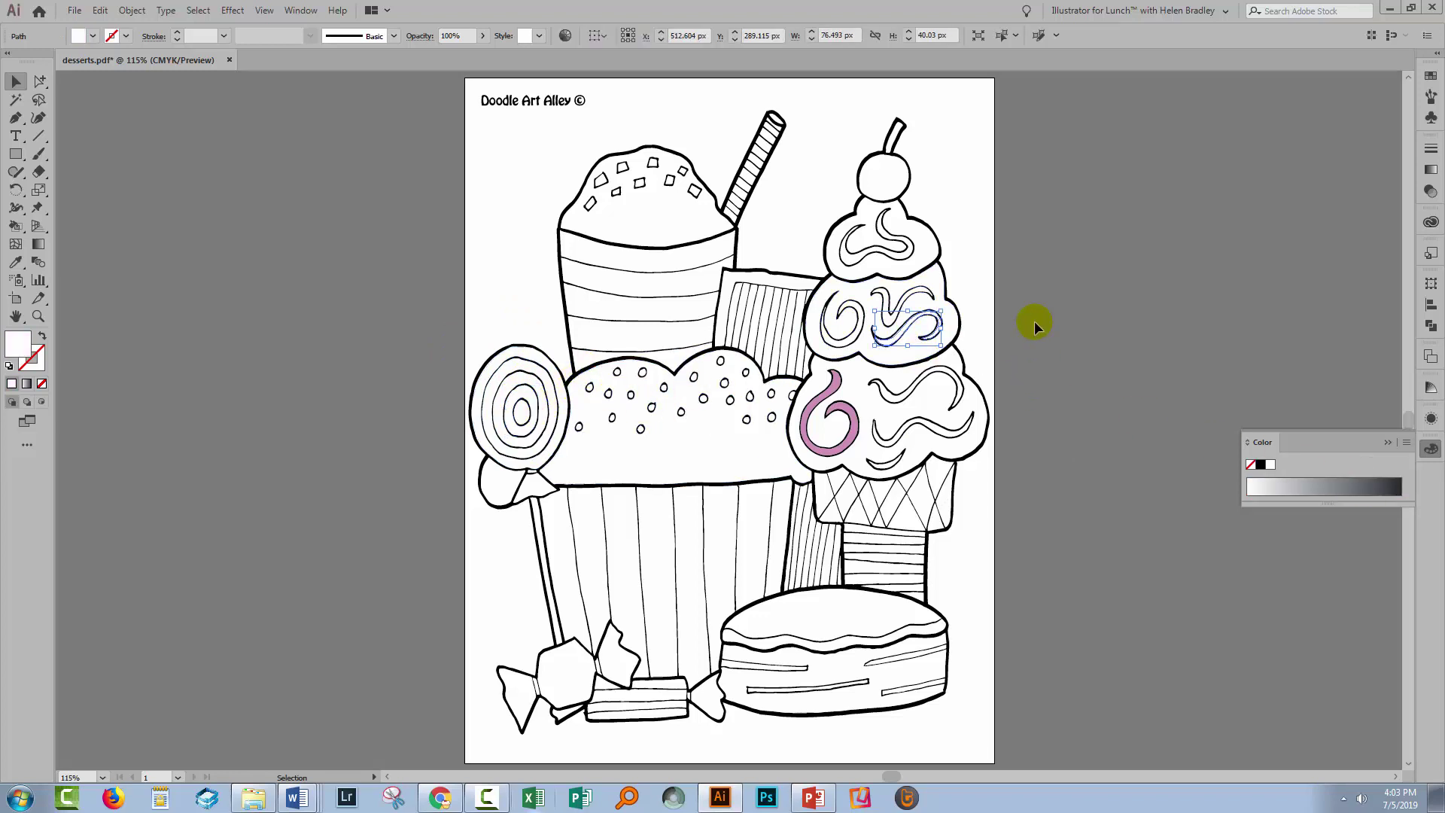
{"action": "left_click", "coordinate": [859, 238]}
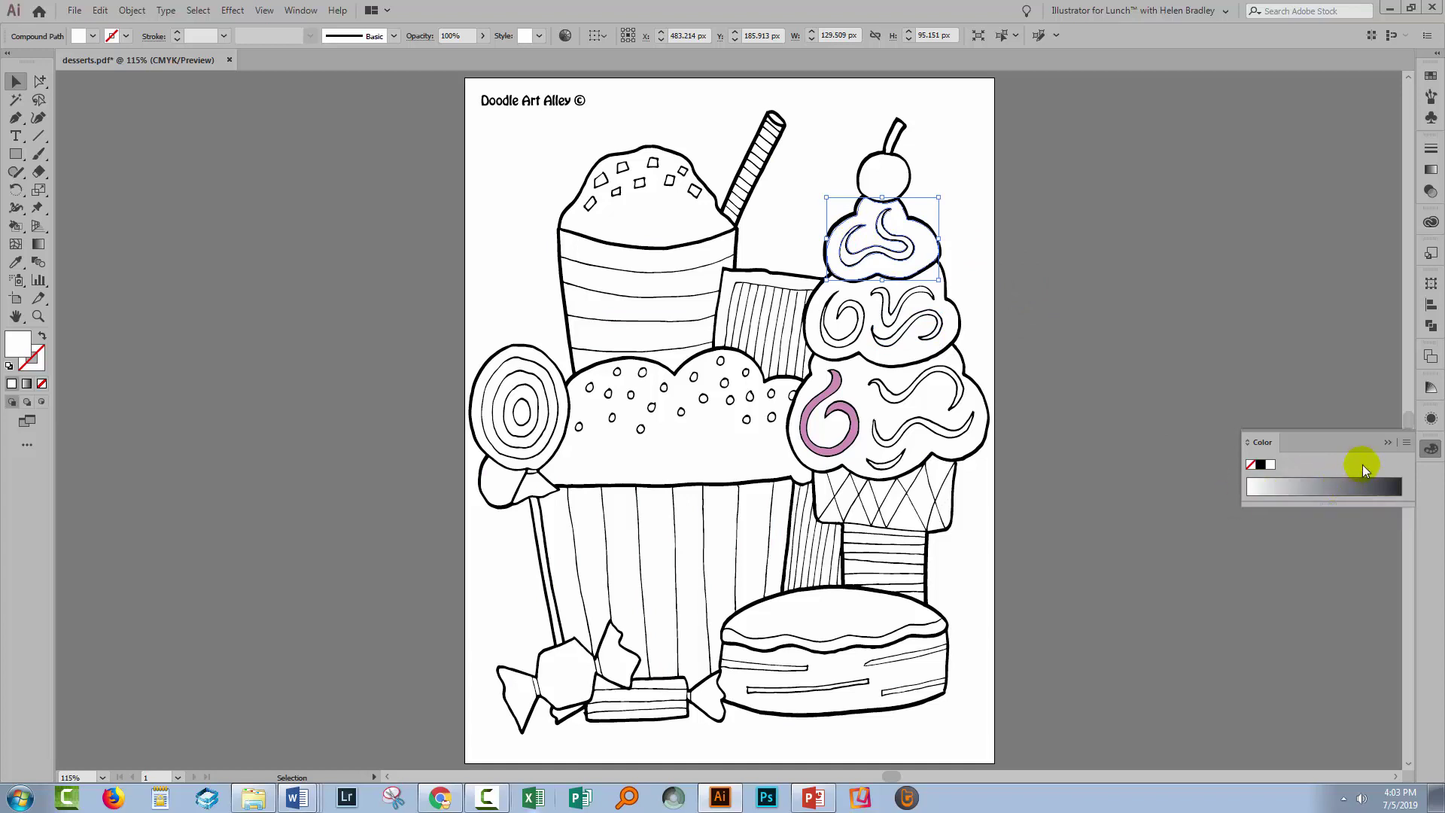
{"action": "left_click", "coordinate": [1405, 443]}
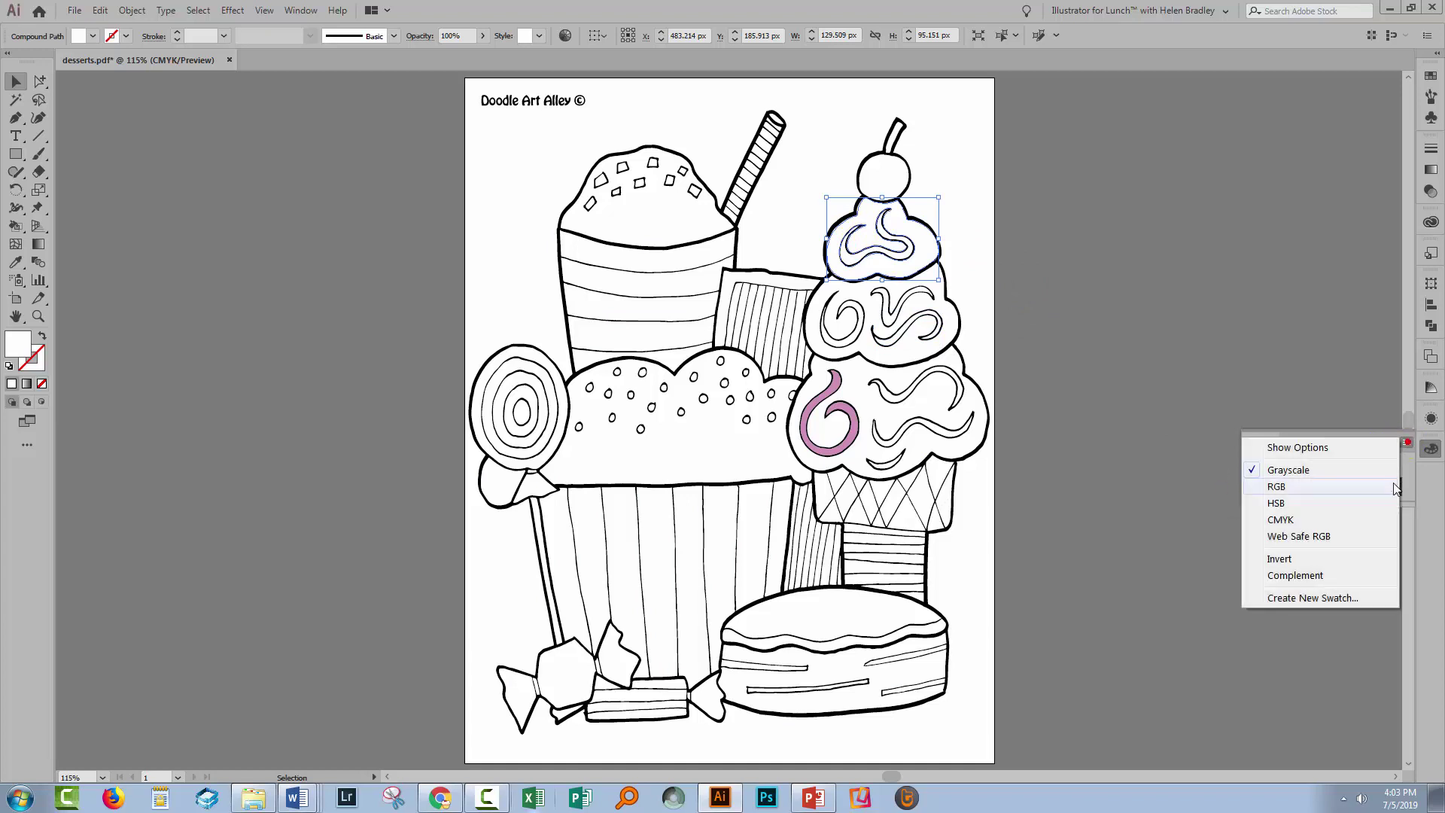
{"action": "left_click", "coordinate": [1206, 373]}
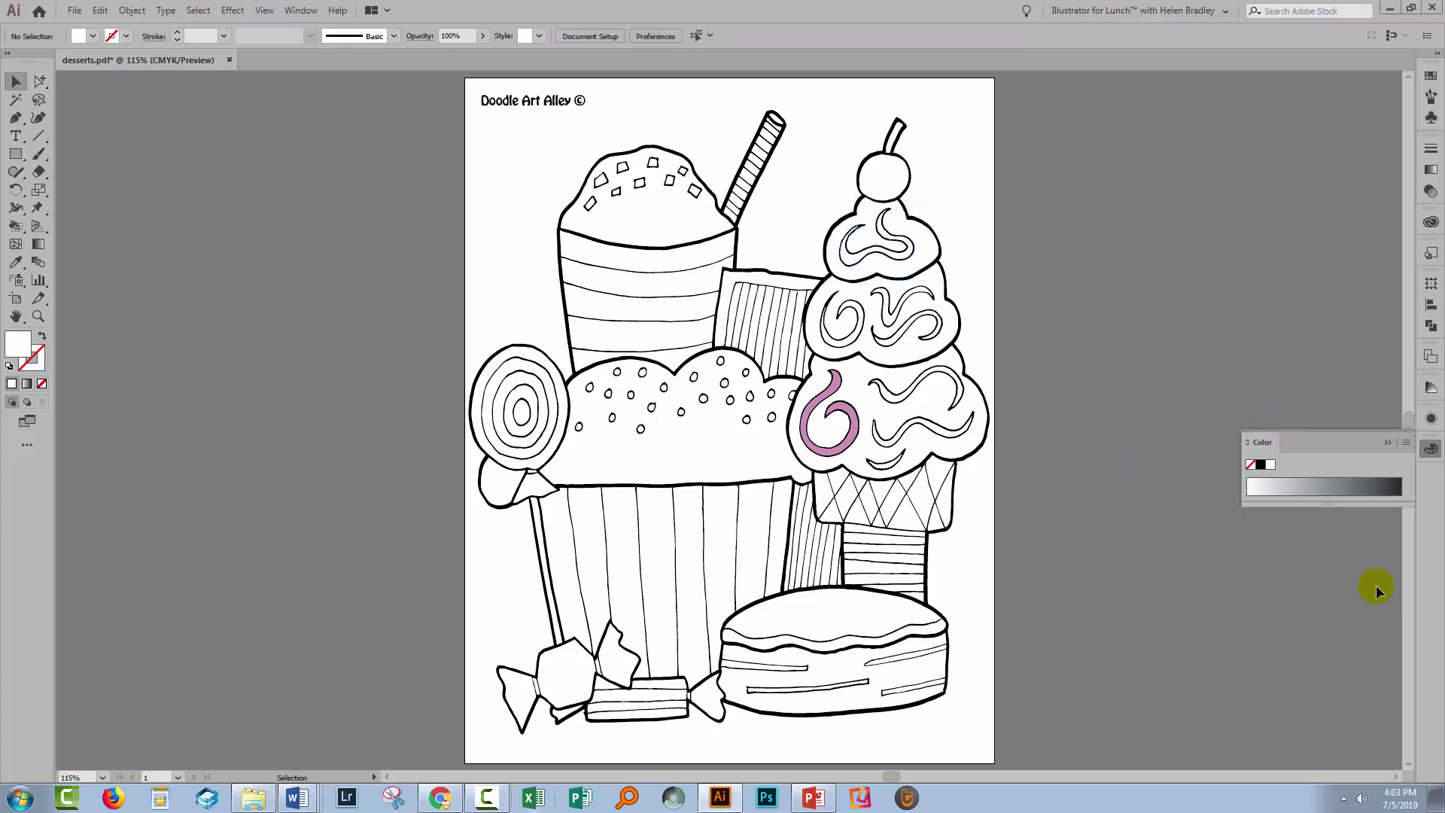
{"action": "left_click", "coordinate": [1385, 442]}
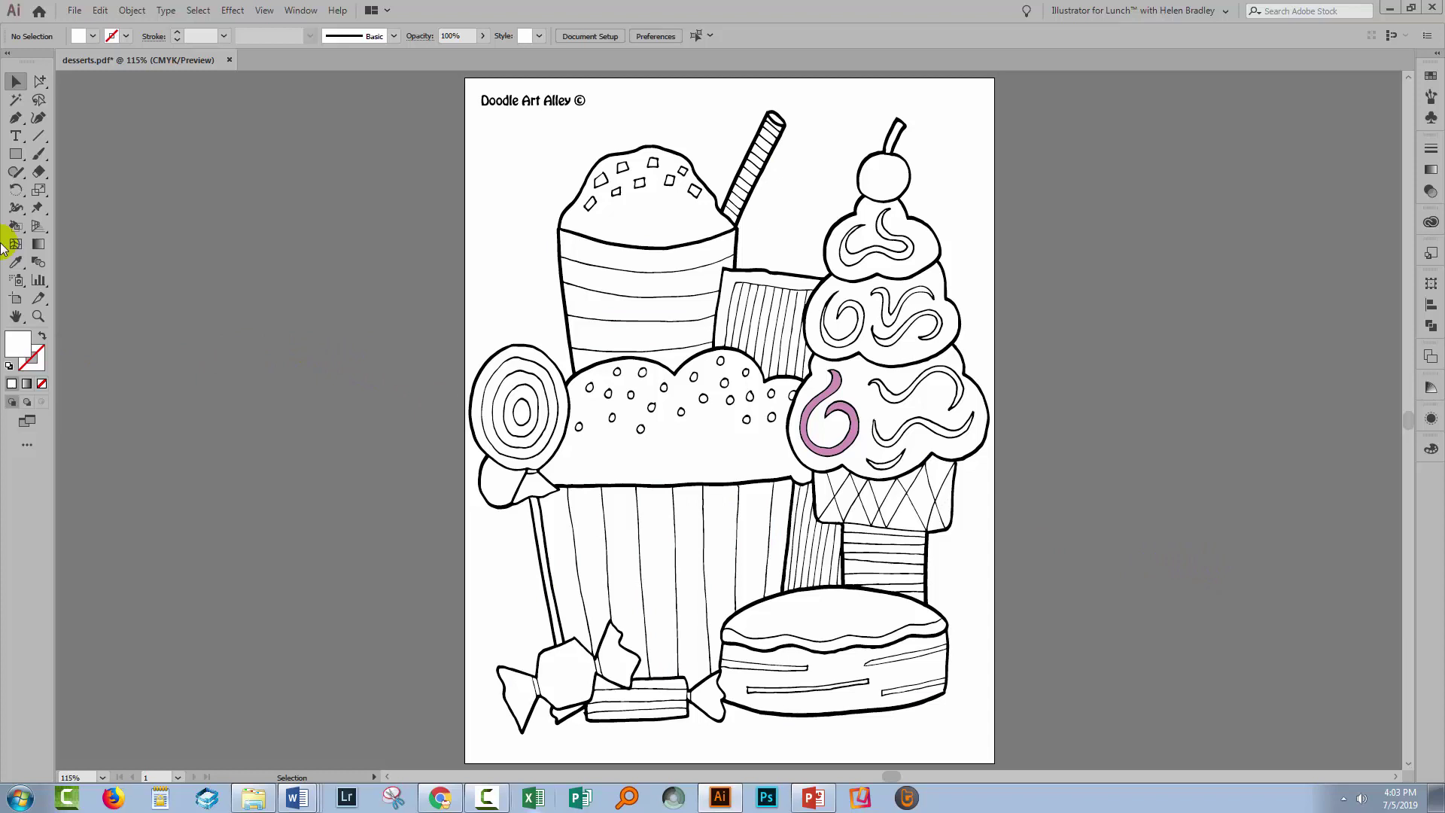
- Select all artwork, convert its colours with Edit Colors > Convert to CMYK, then deselect
{"action": "left_click", "coordinate": [201, 10]}
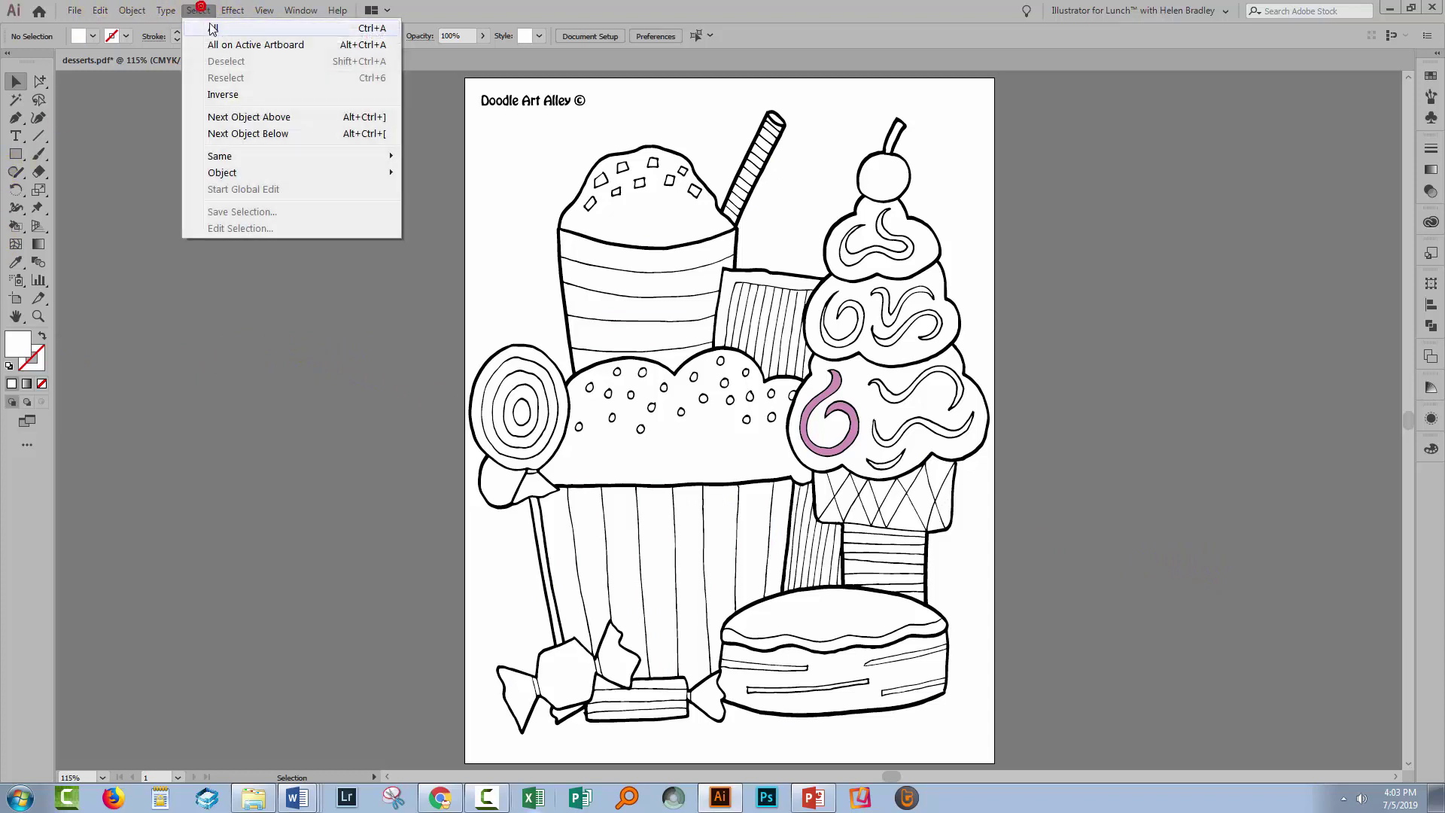
{"action": "left_click", "coordinate": [207, 26]}
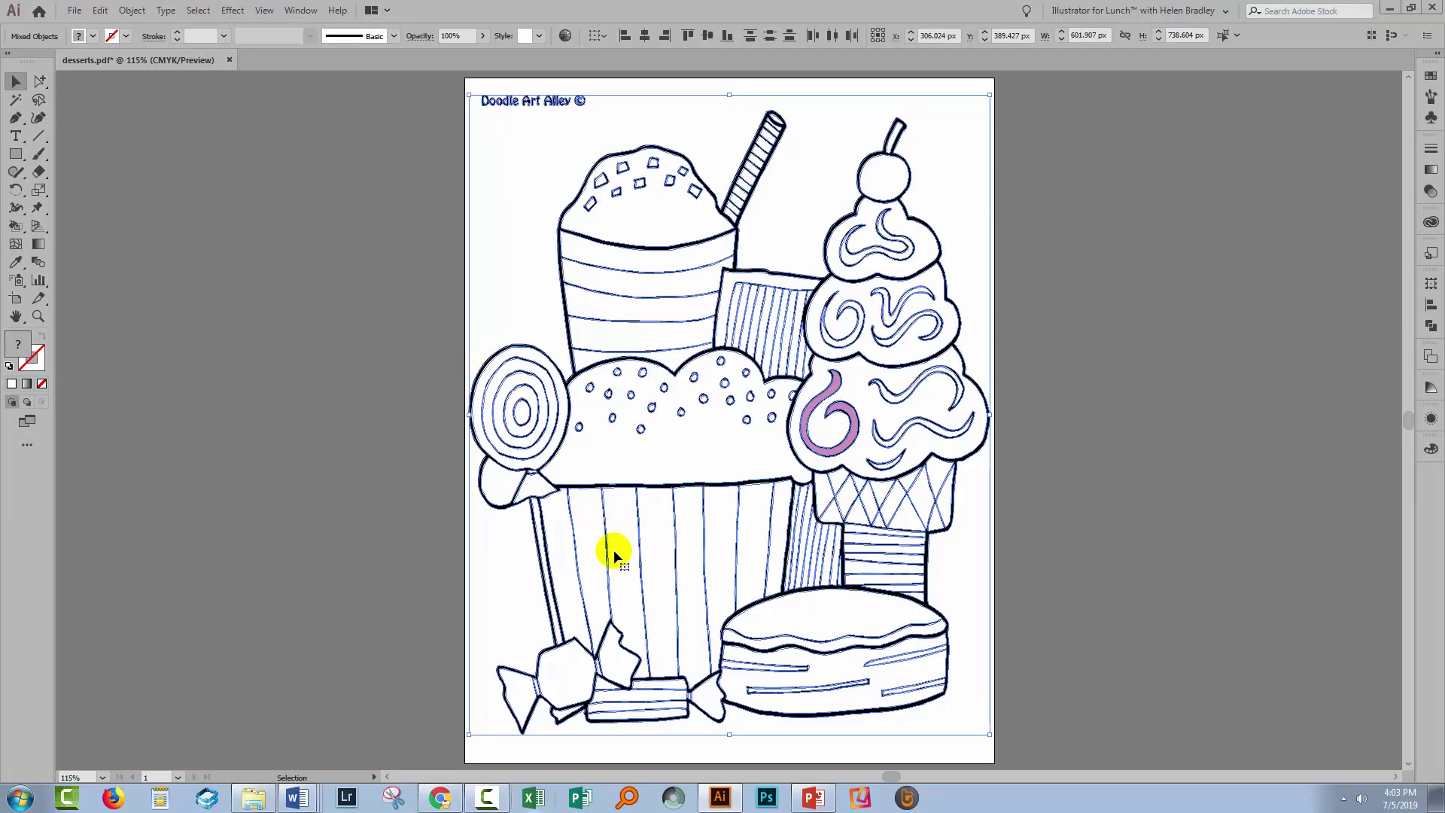
{"action": "left_click", "coordinate": [99, 10]}
{"action": "mouse_move", "coordinate": [138, 289]}
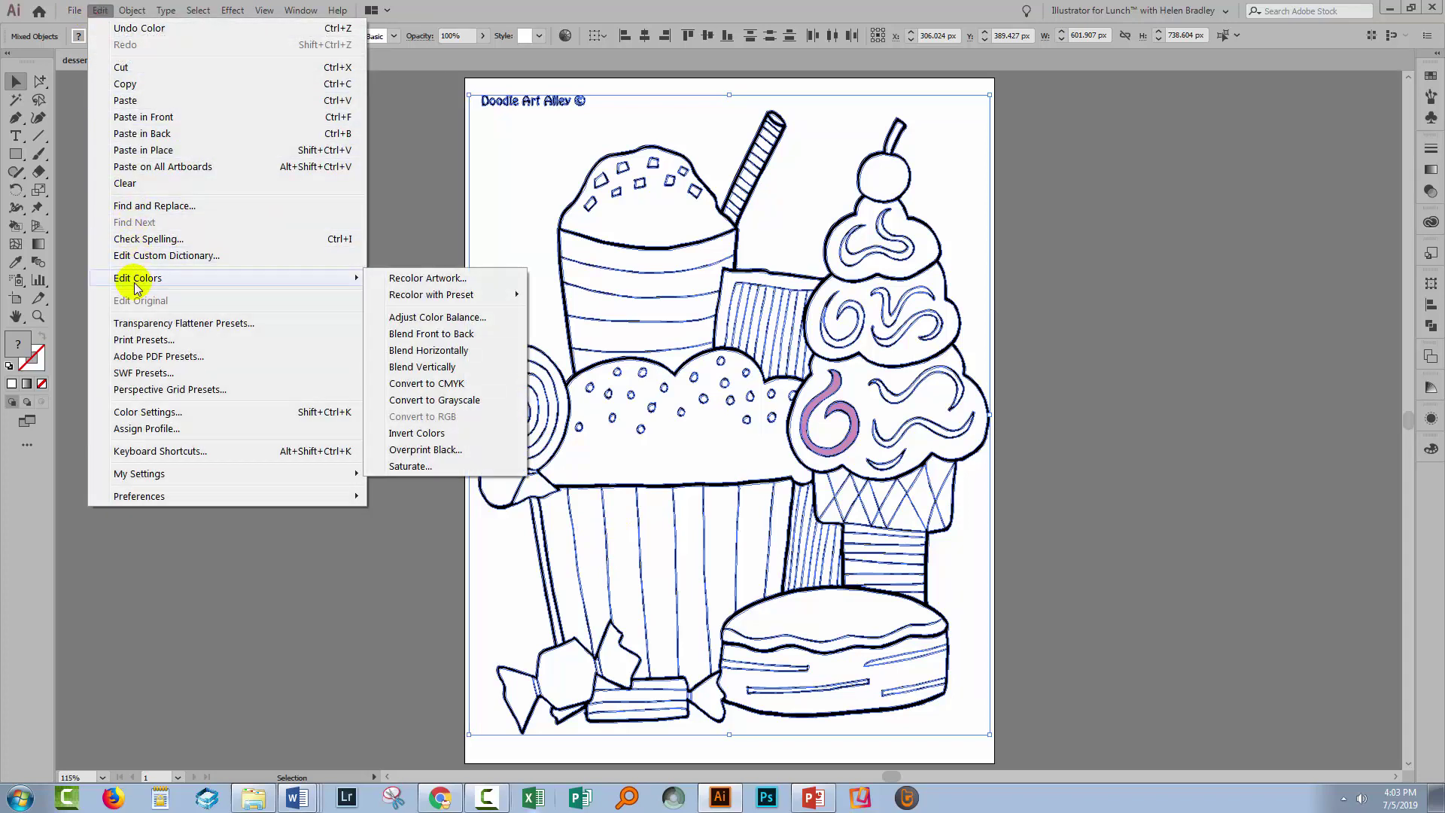
{"action": "left_click", "coordinate": [436, 383]}
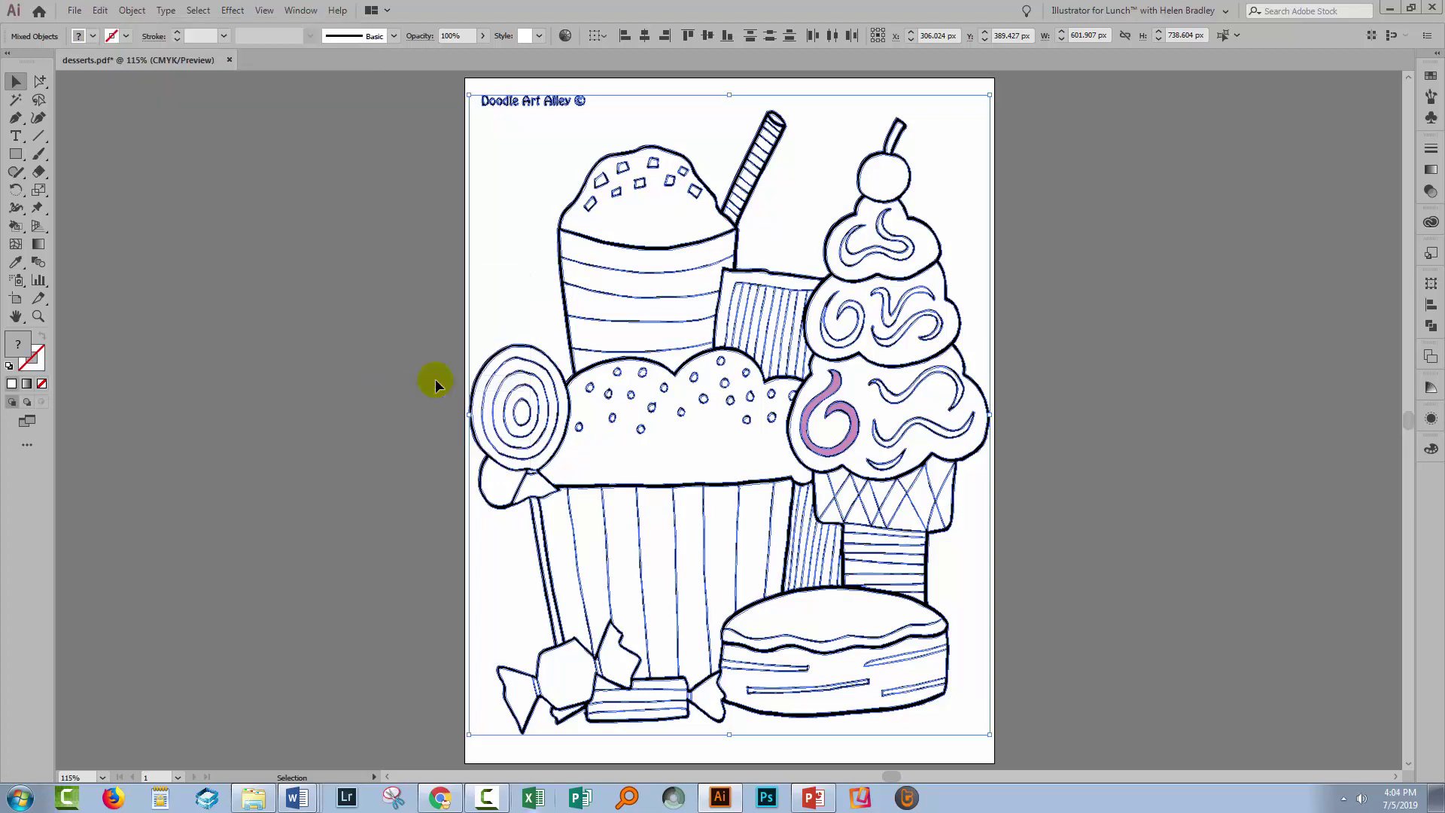
{"action": "left_click", "coordinate": [291, 287]}
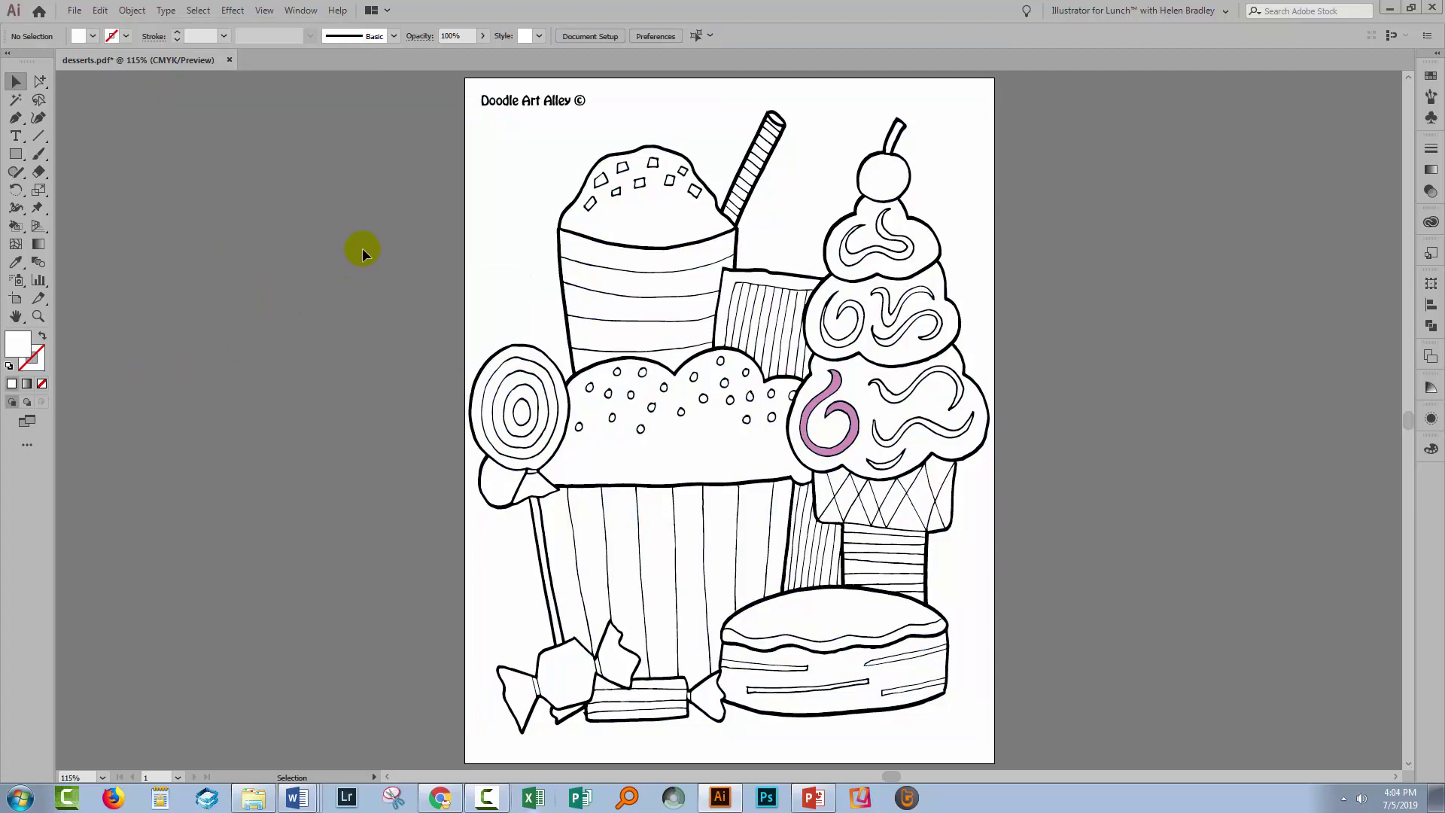
- Fill the top-scoop swirl with mint green a2f4cf in the Color Picker, then deselect it
{"action": "left_click", "coordinate": [852, 254]}
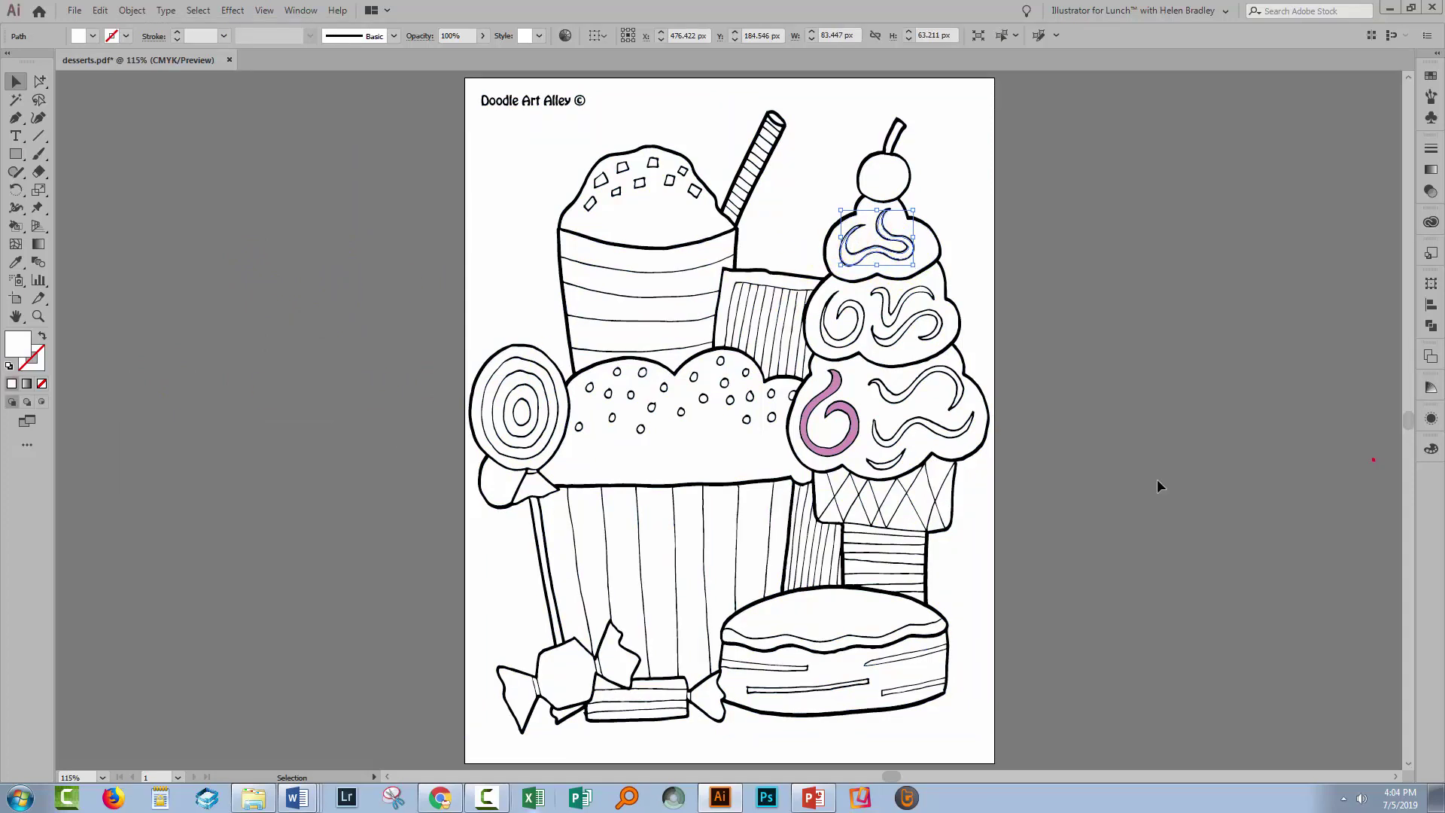
{"action": "double_click", "coordinate": [15, 344]}
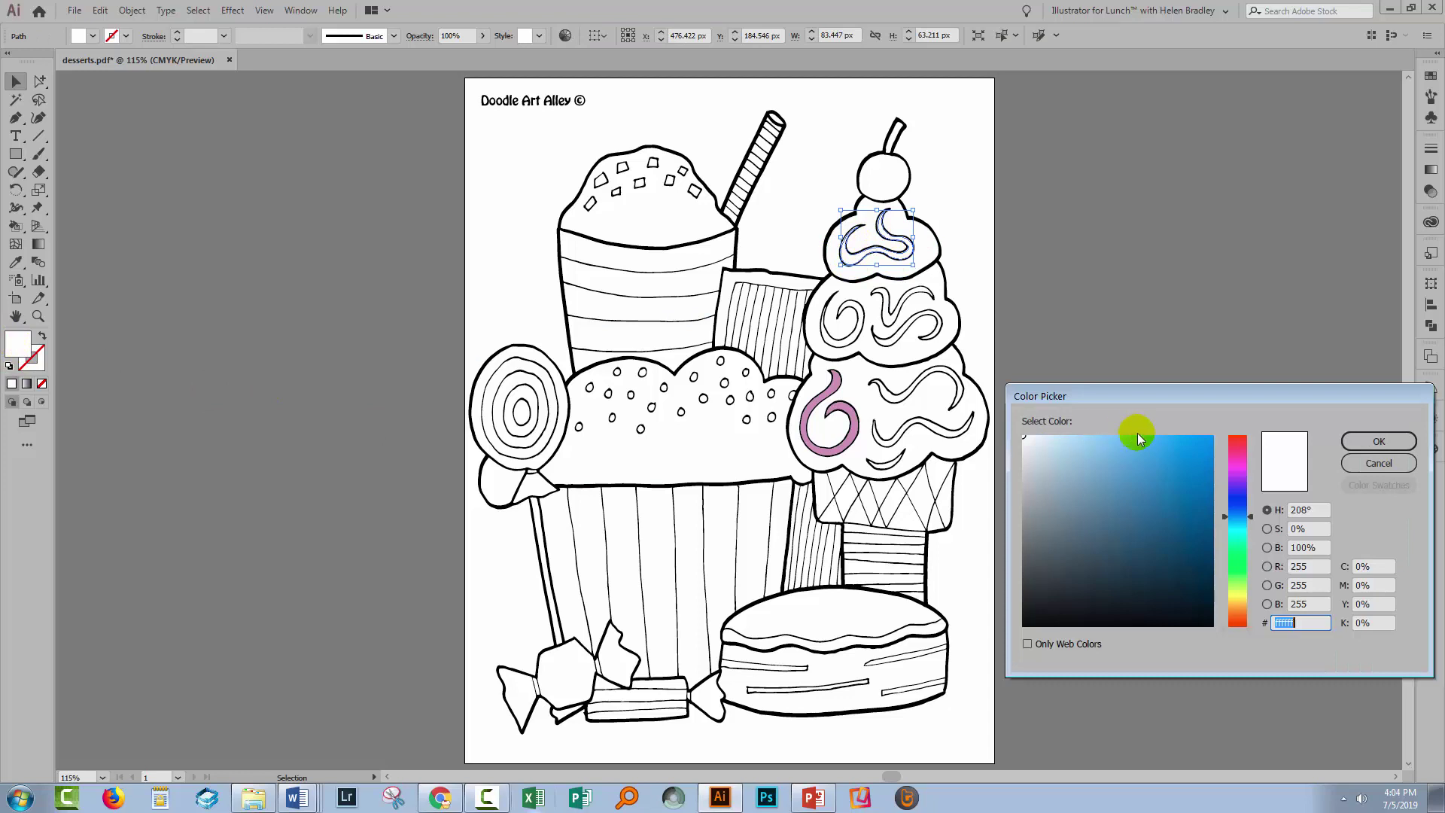
{"action": "left_click", "coordinate": [1230, 546]}
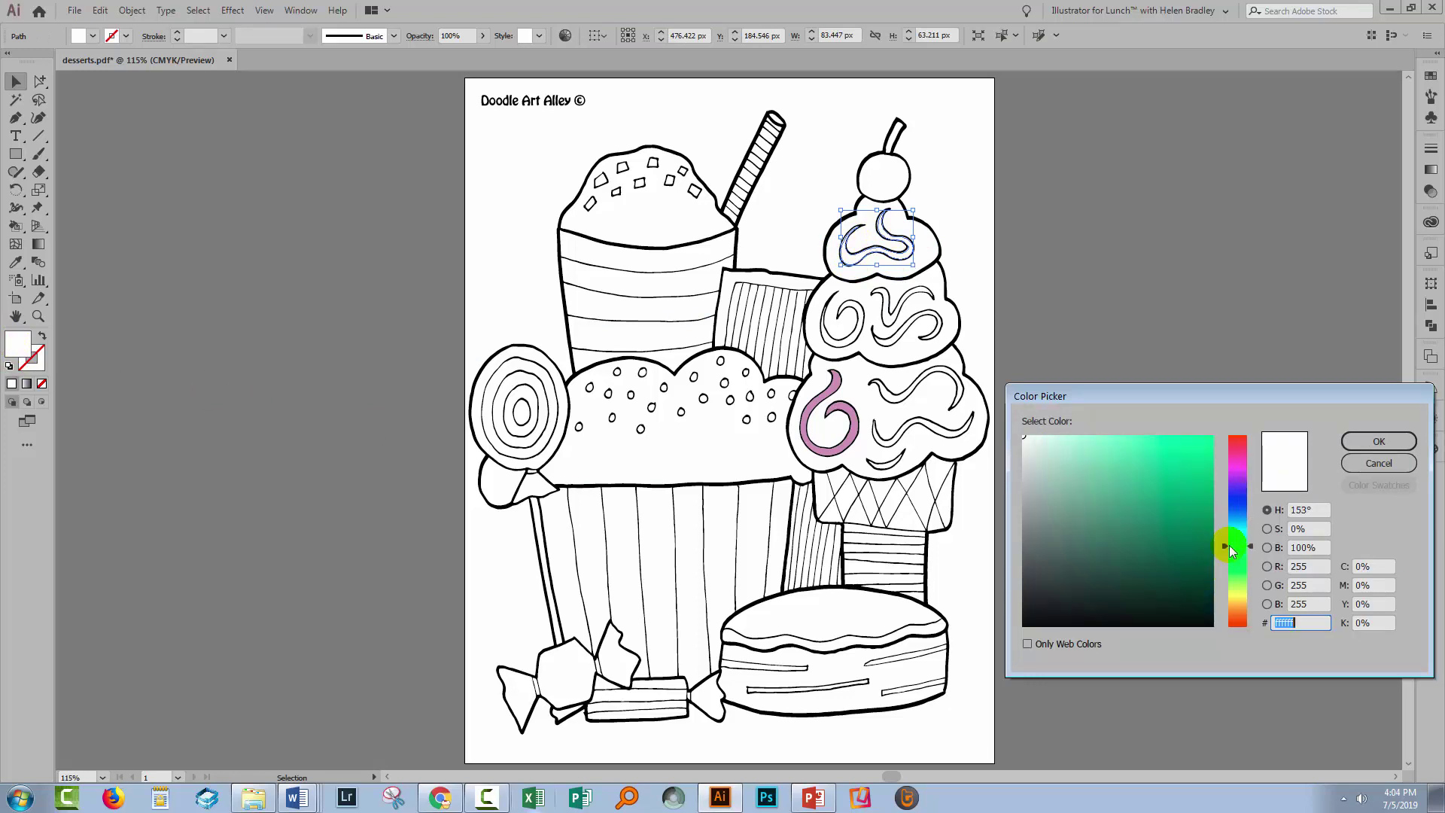
{"action": "left_click_drag", "start_coordinate": [1157, 459], "coordinate": [1088, 443]}
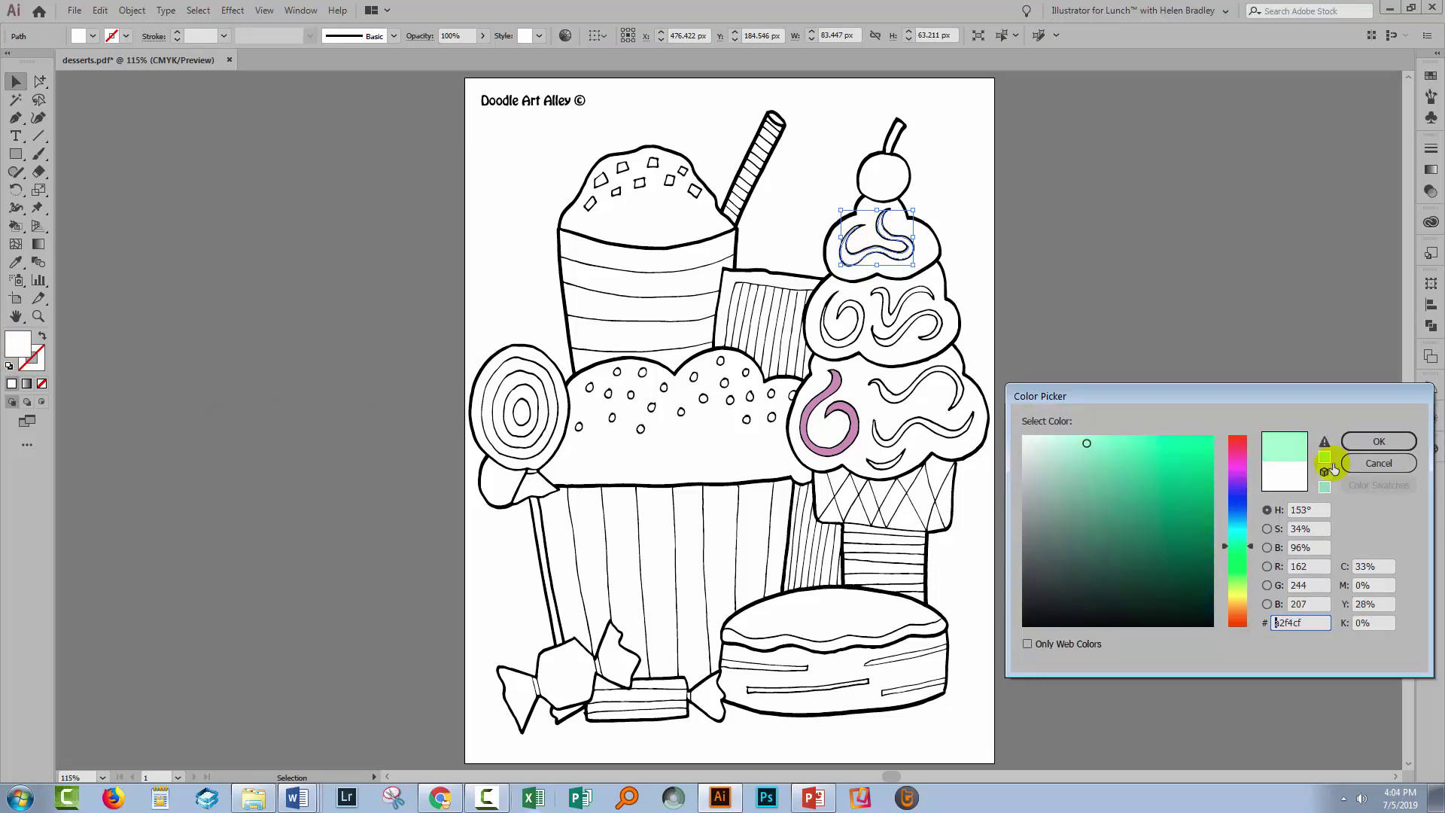
{"action": "left_click", "coordinate": [1379, 442]}
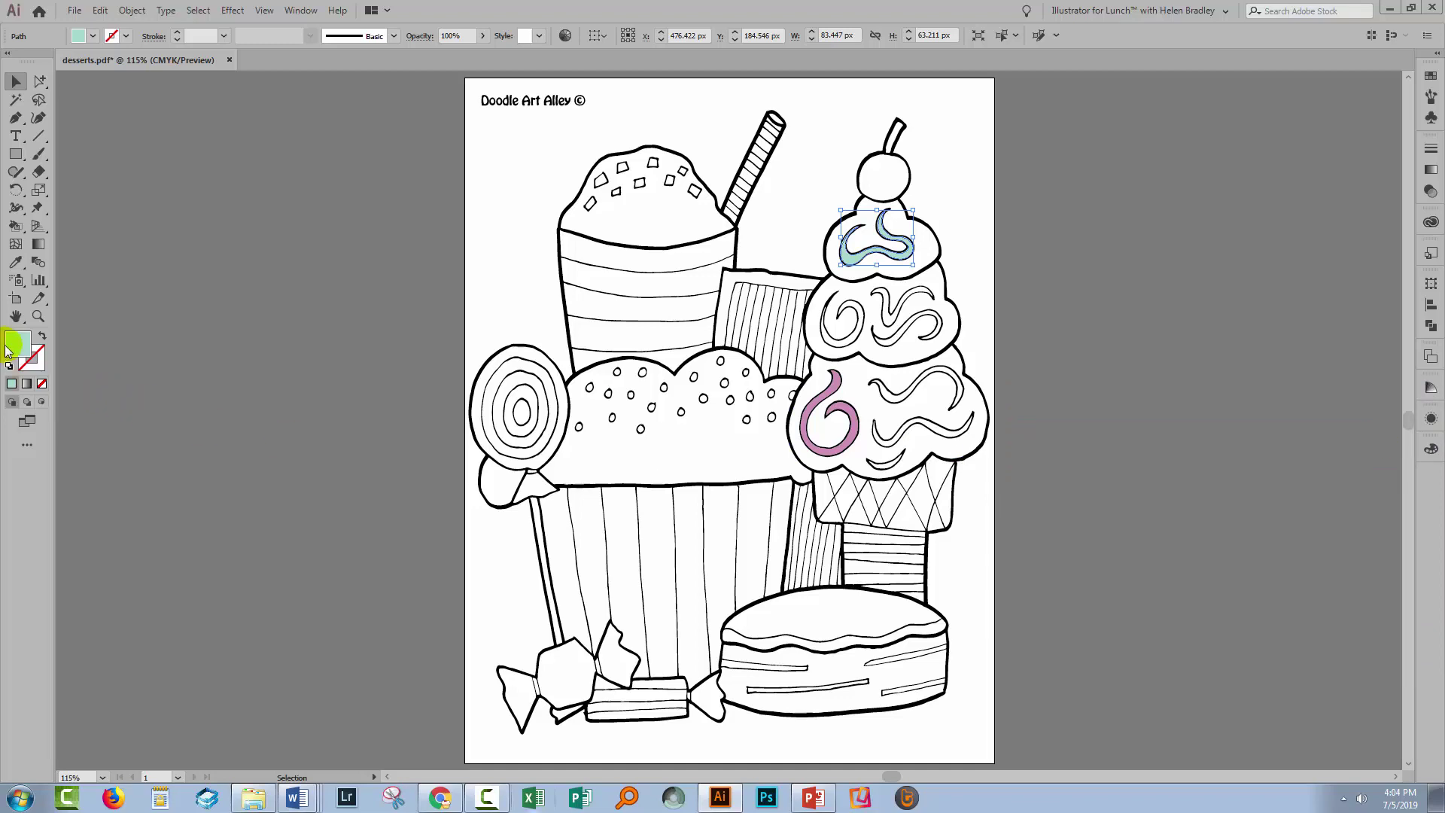
{"action": "left_click", "coordinate": [987, 606]}
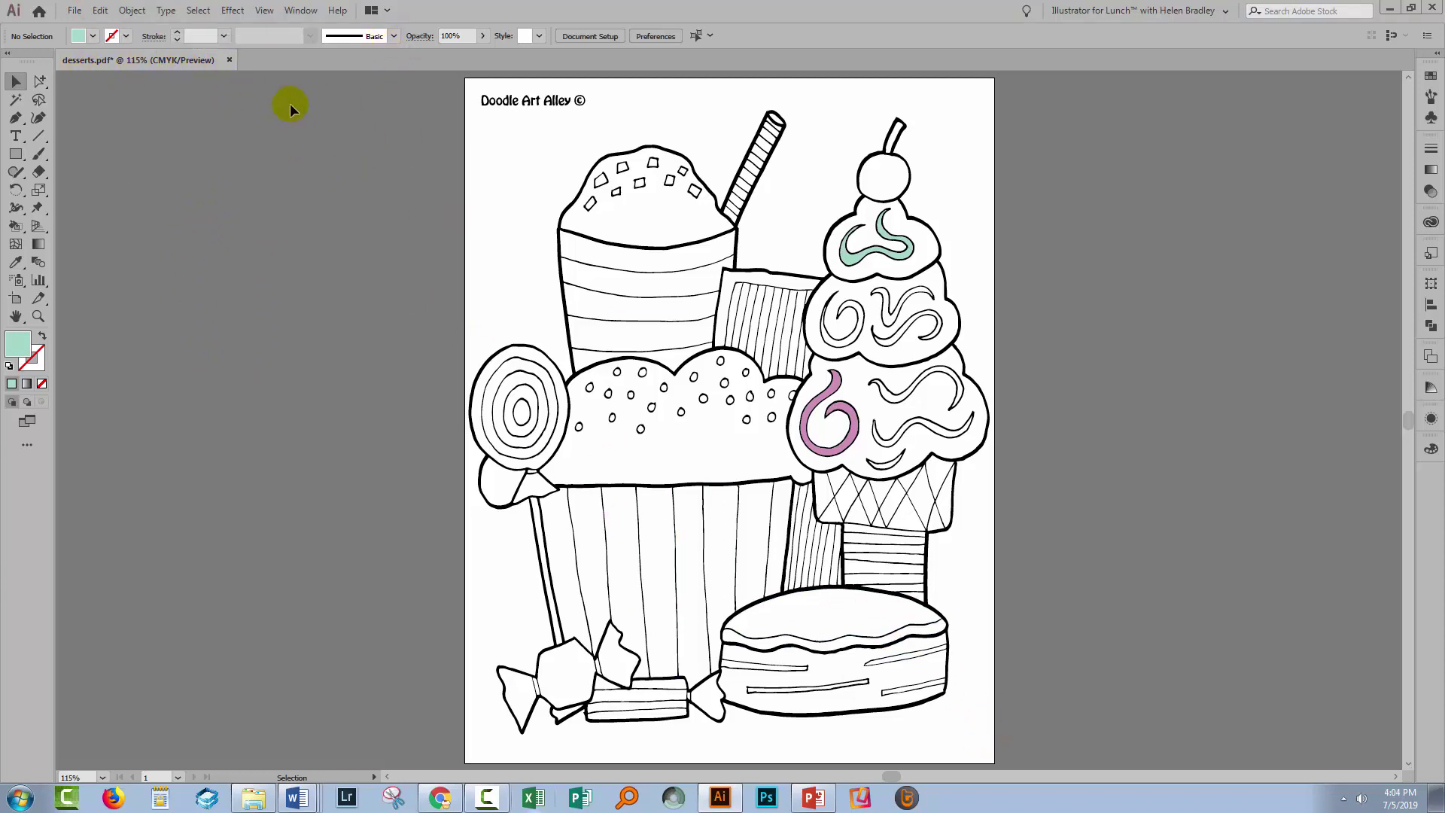
- Set the Document Color Mode to RGB Color
{"action": "left_click", "coordinate": [74, 10]}
{"action": "mouse_move", "coordinate": [147, 372]}
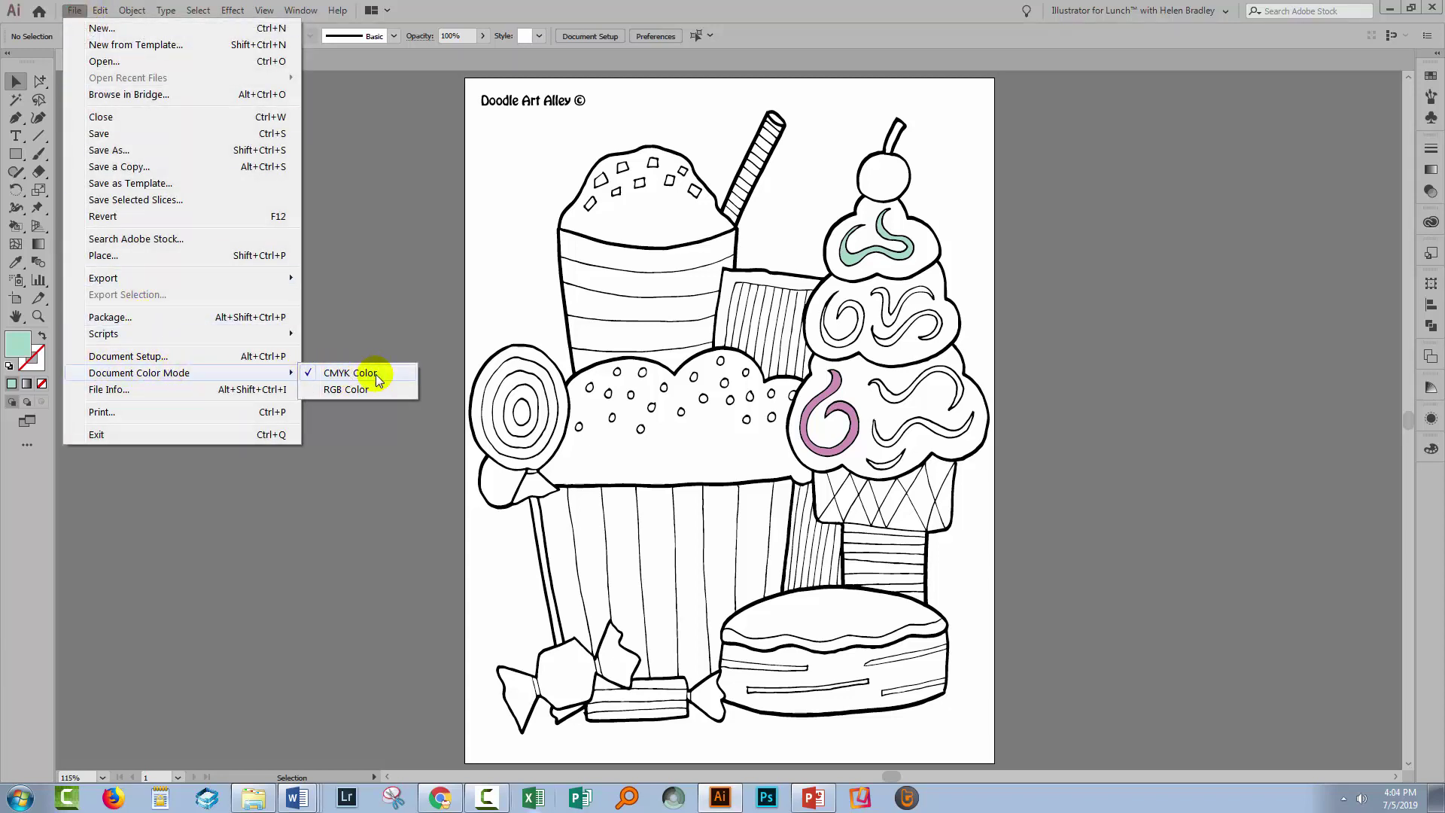
{"action": "left_click", "coordinate": [330, 390]}
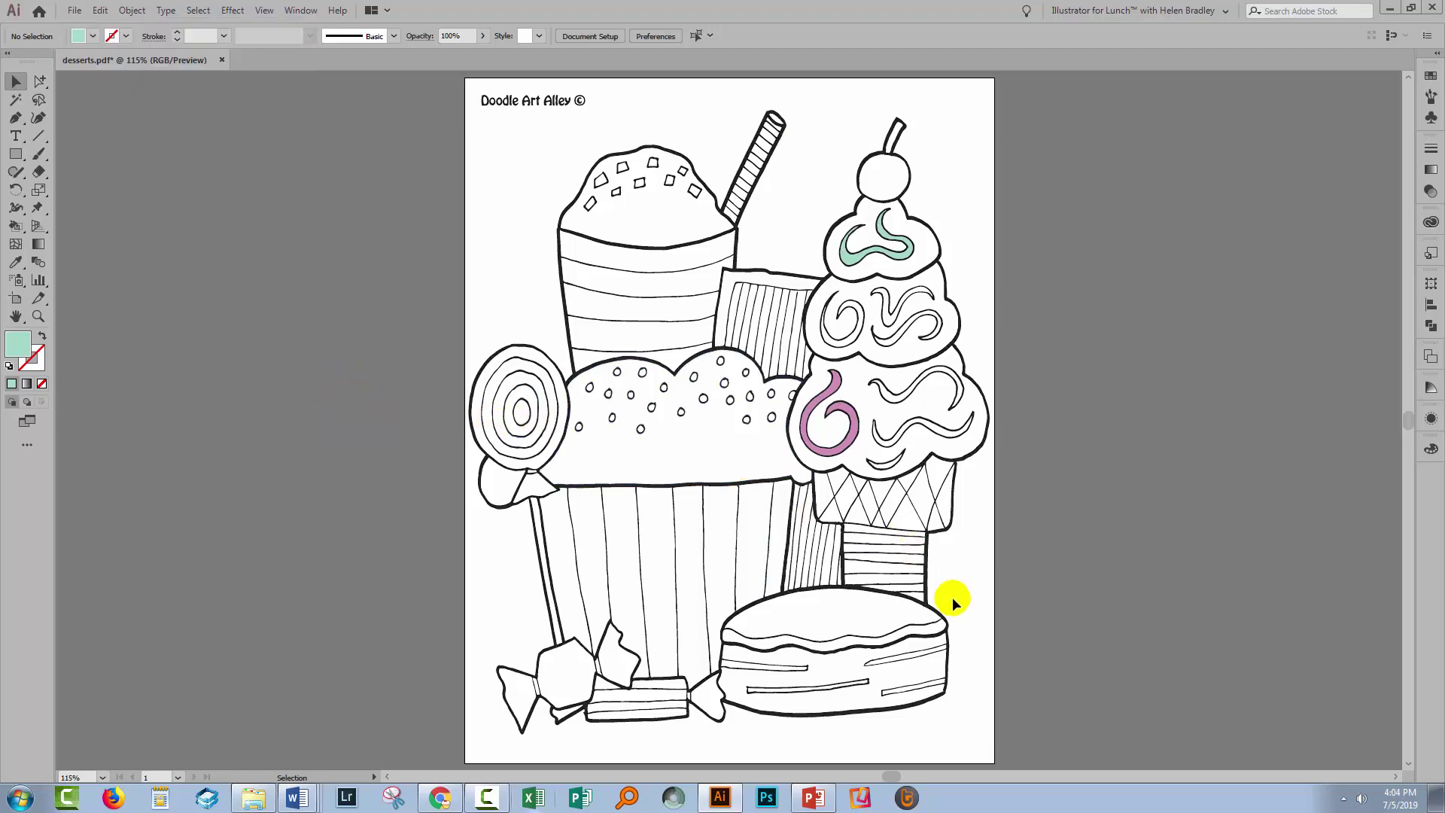
- Fill the wavy bottom-scoop swirl with aqua 7bffef, then deselect it
{"action": "left_click", "coordinate": [894, 404]}
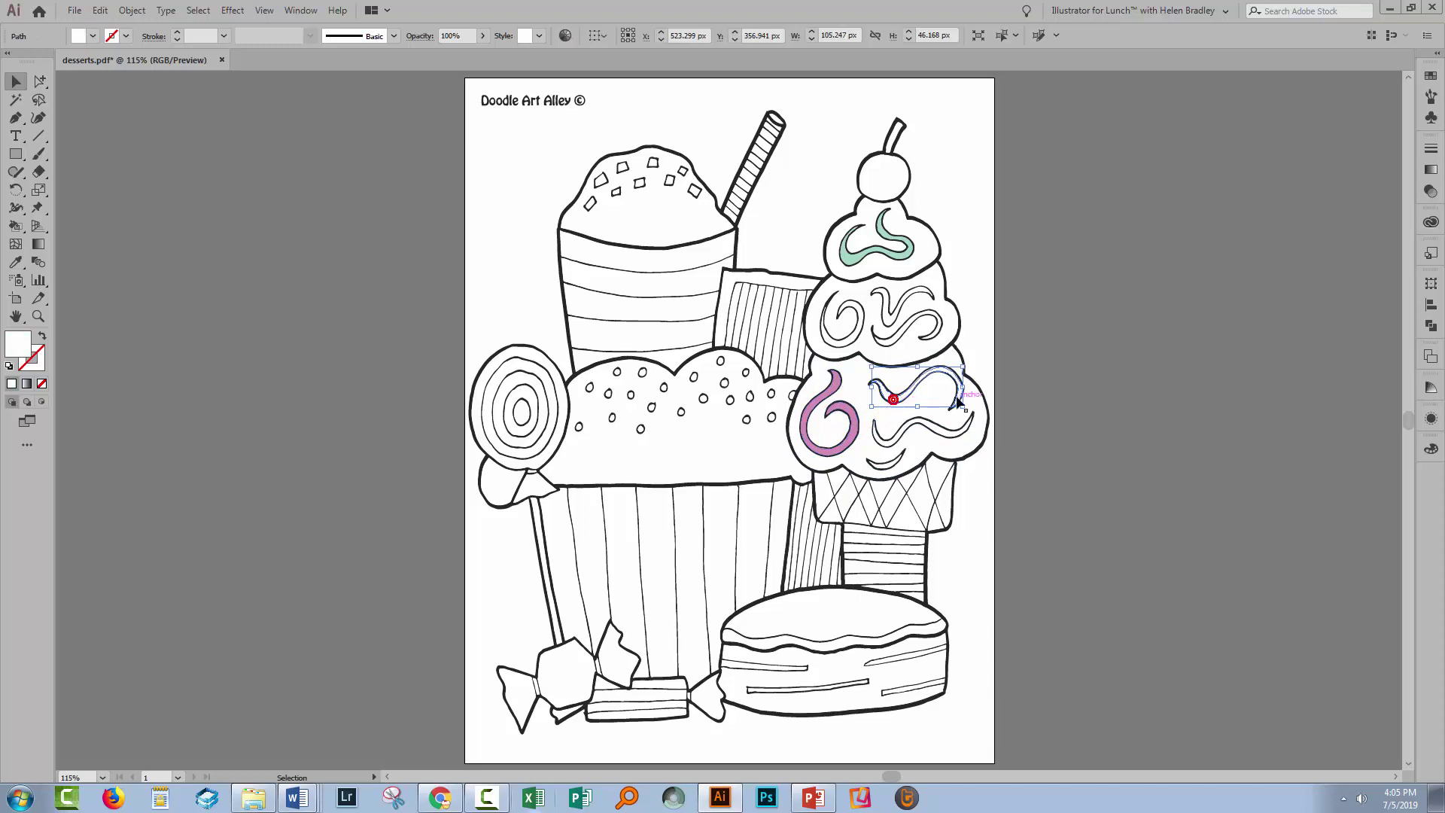
{"action": "double_click", "coordinate": [18, 346]}
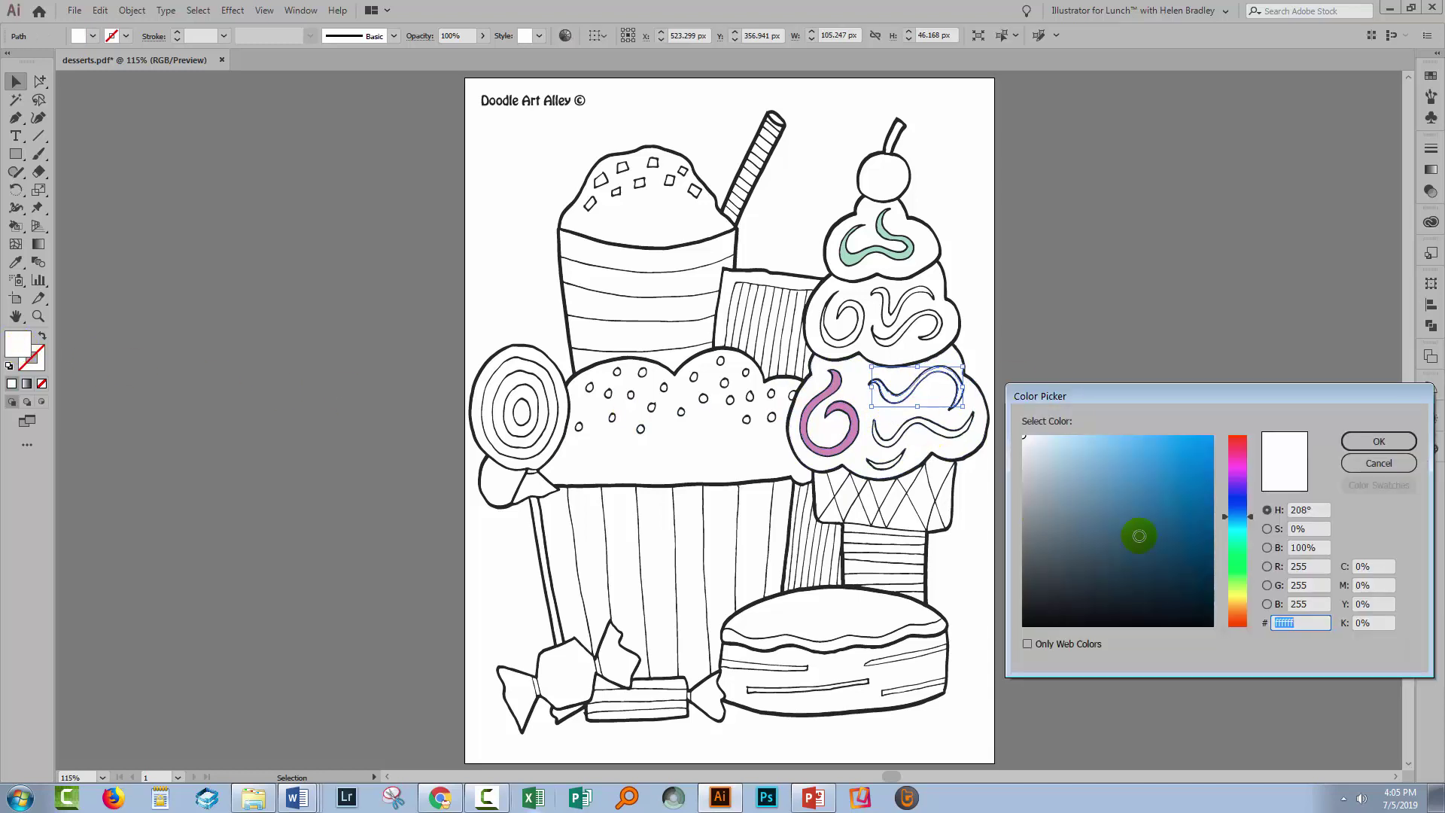
{"action": "left_click_drag", "start_coordinate": [1238, 458], "coordinate": [1239, 535]}
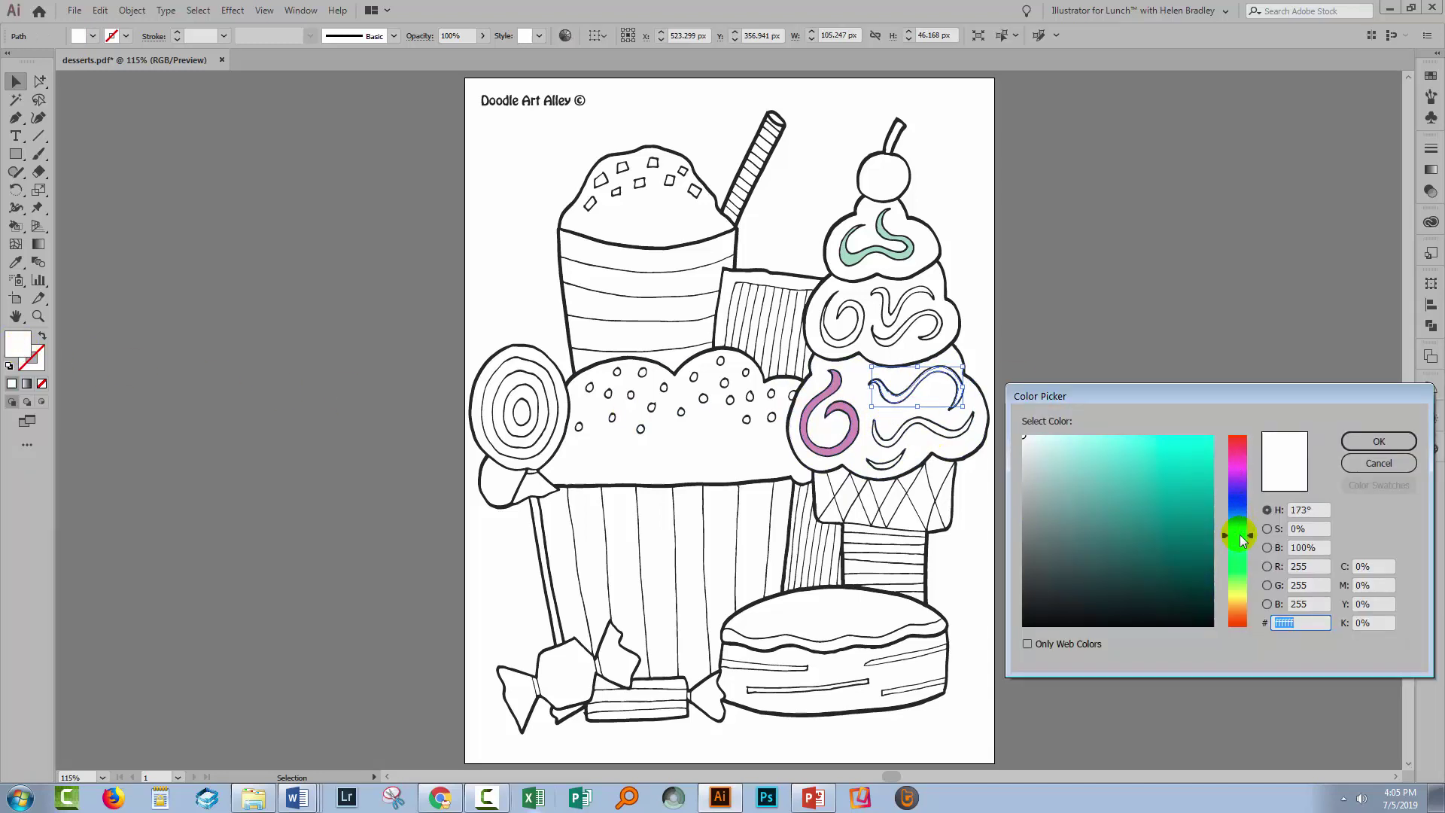
{"action": "left_click", "coordinate": [1121, 435]}
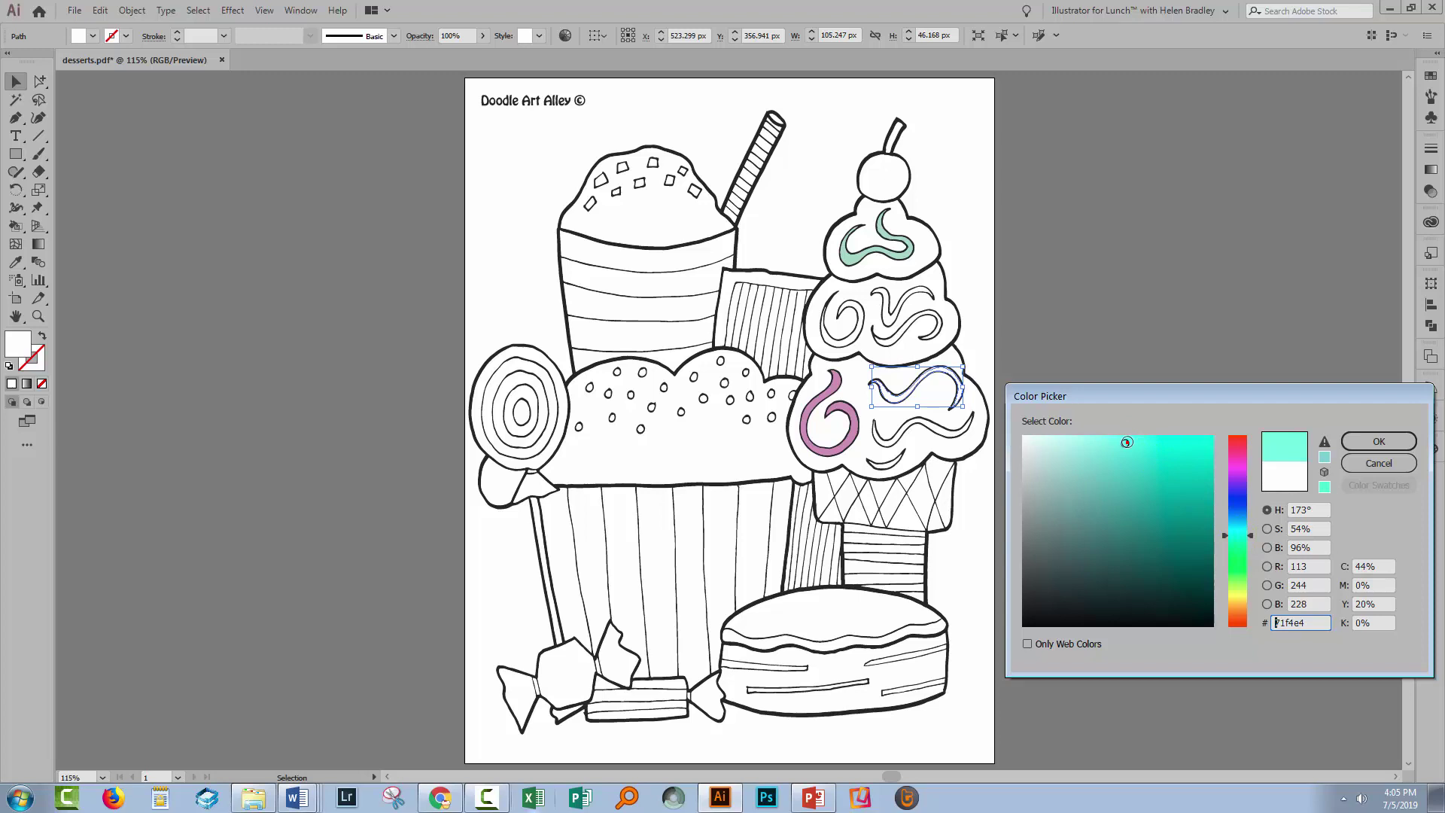
{"action": "left_click", "coordinate": [1382, 442]}
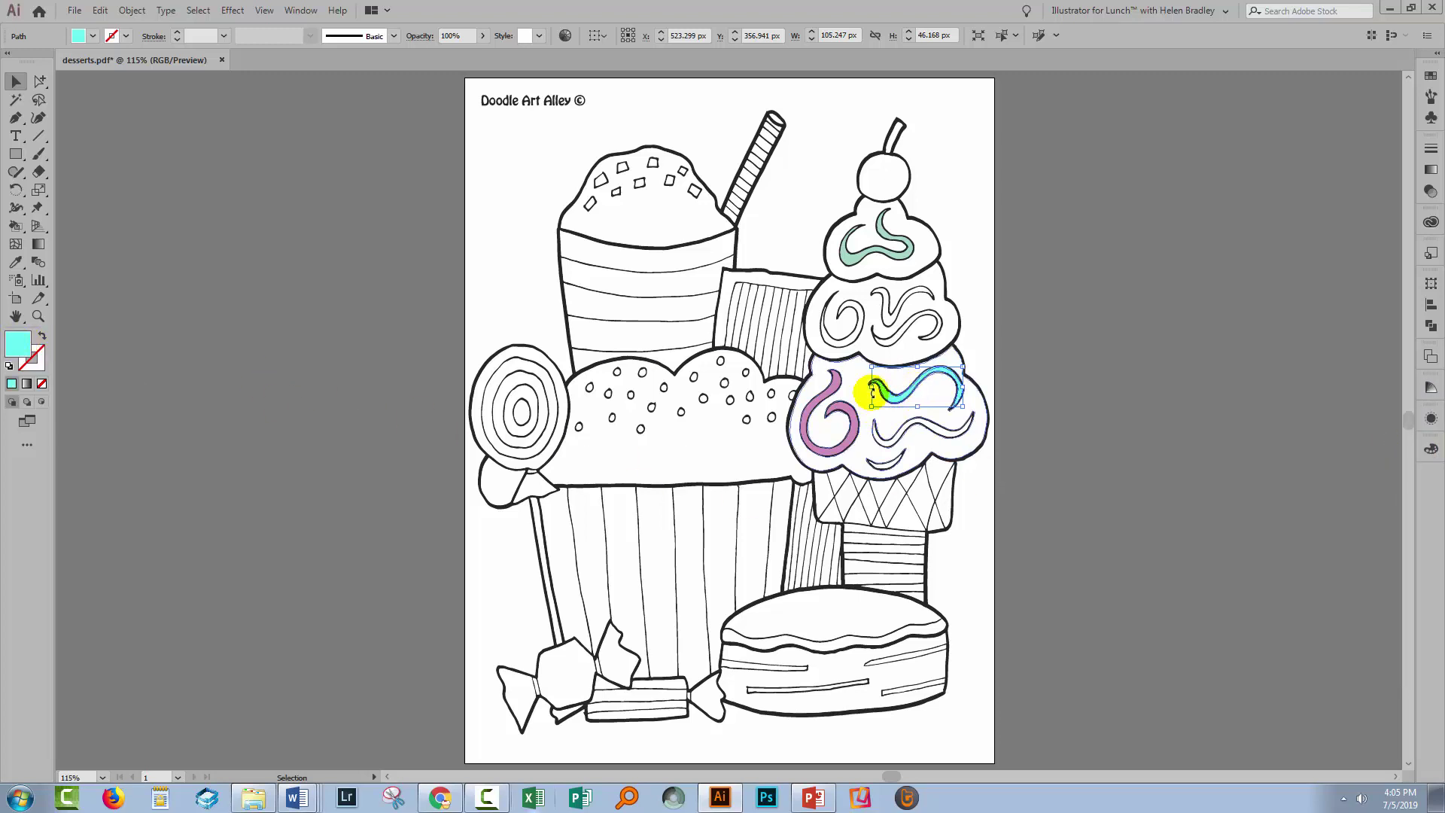
{"action": "left_click", "coordinate": [982, 609]}
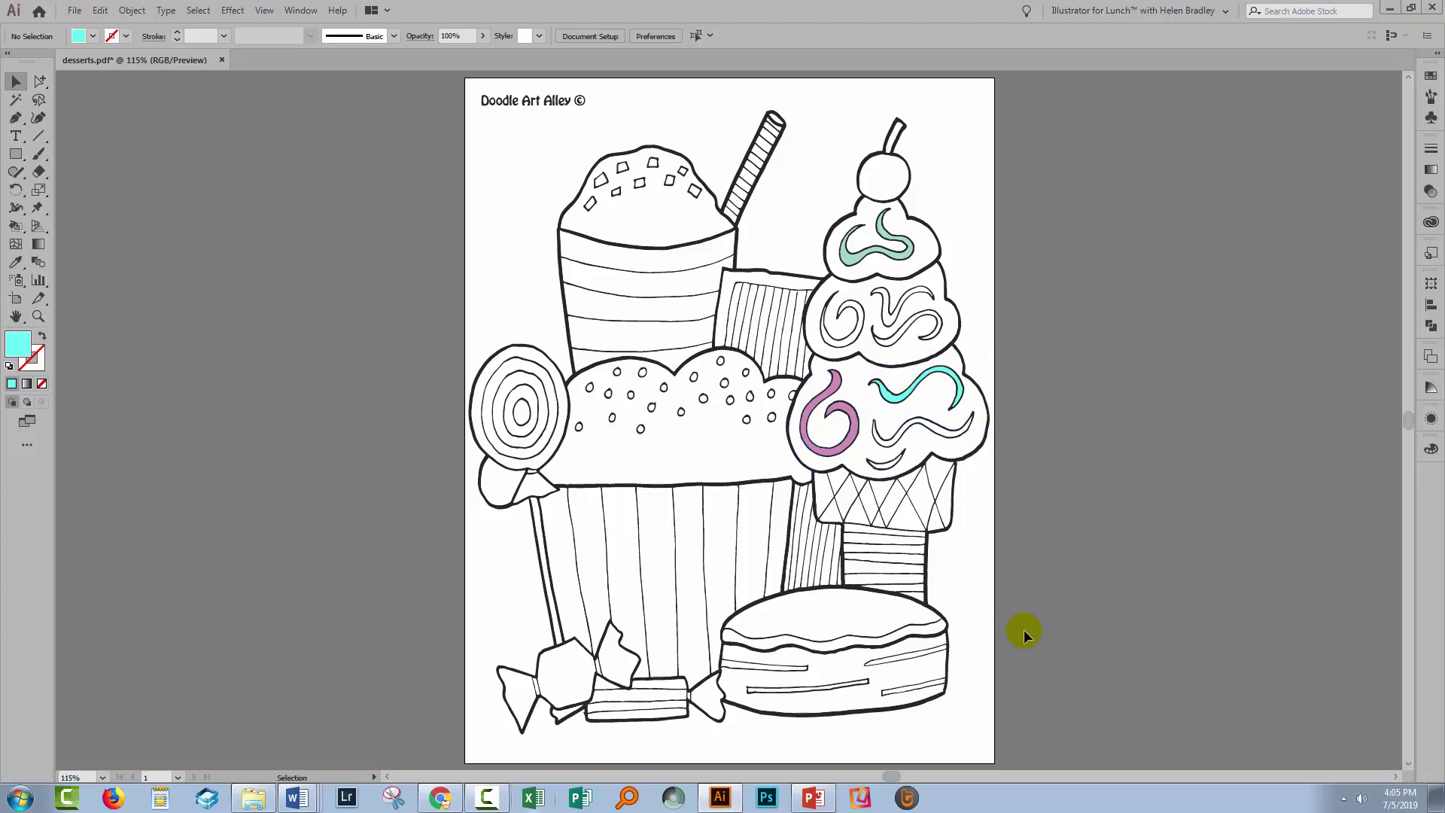